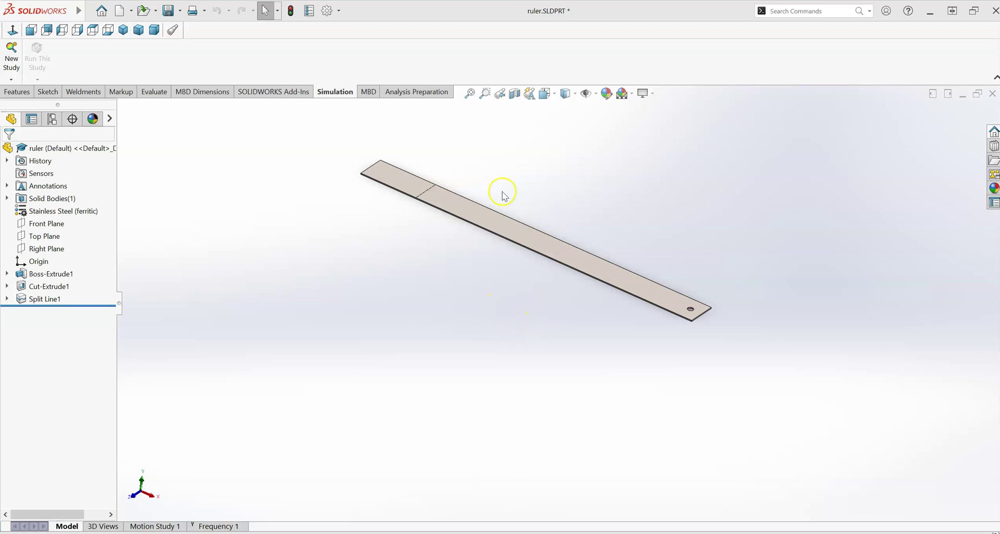
# - Open the Frequency 1 study and inspect the Fixed-1 support face on the ruler's clamped end
pyautogui.scroll(-2, 512, 218)
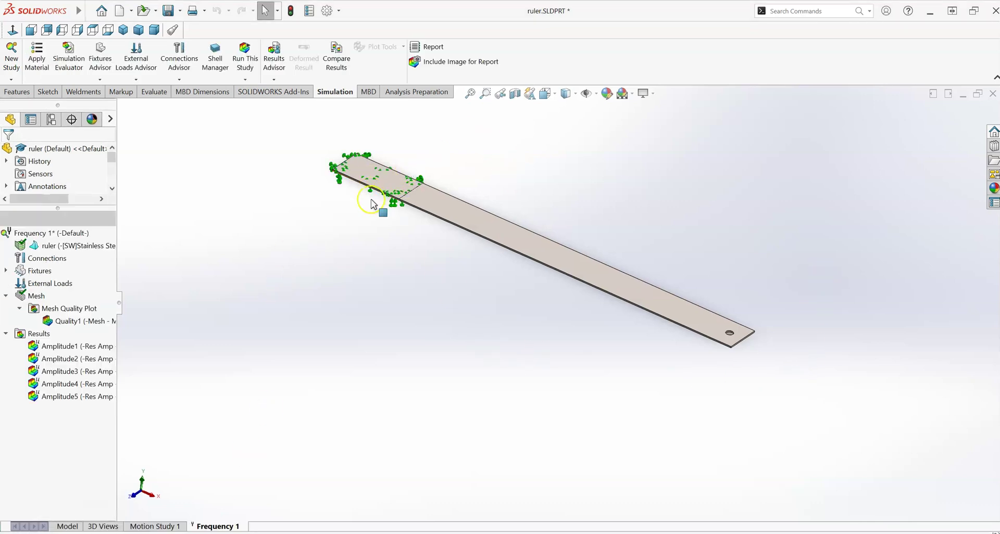
pyautogui.click(410, 182)
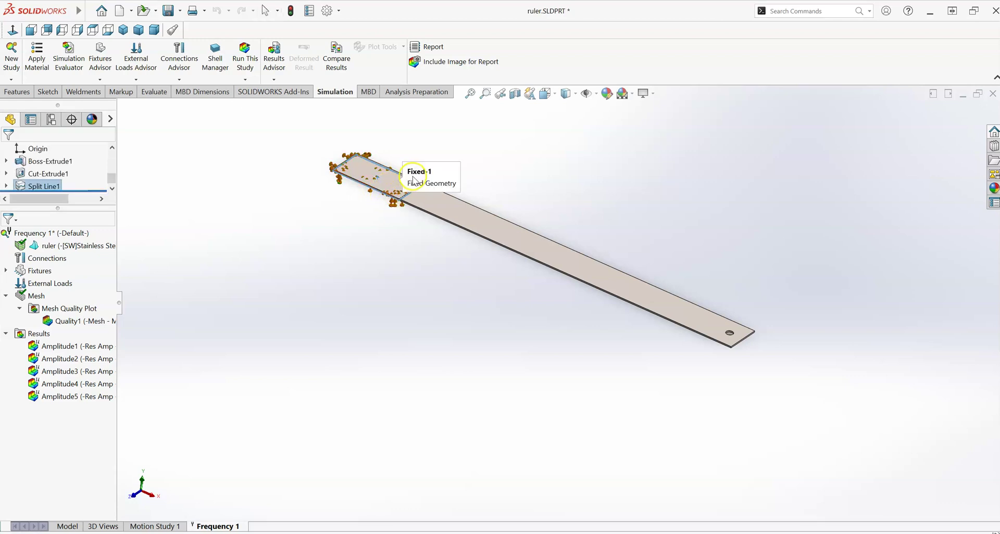
pyautogui.press('Escape')
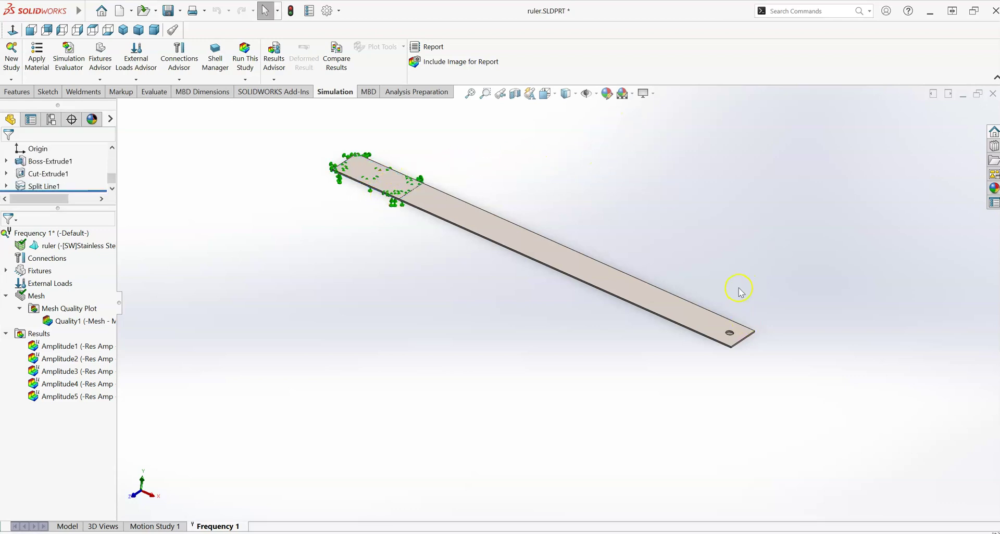
# - Display the Amplitude1 and Amplitude2 mode shape plots, orbiting the first to a side-on view
pyautogui.doubleClick(78, 346)
pyautogui.moveTo(486, 281); pyautogui.dragTo(512, 218, button='middle')
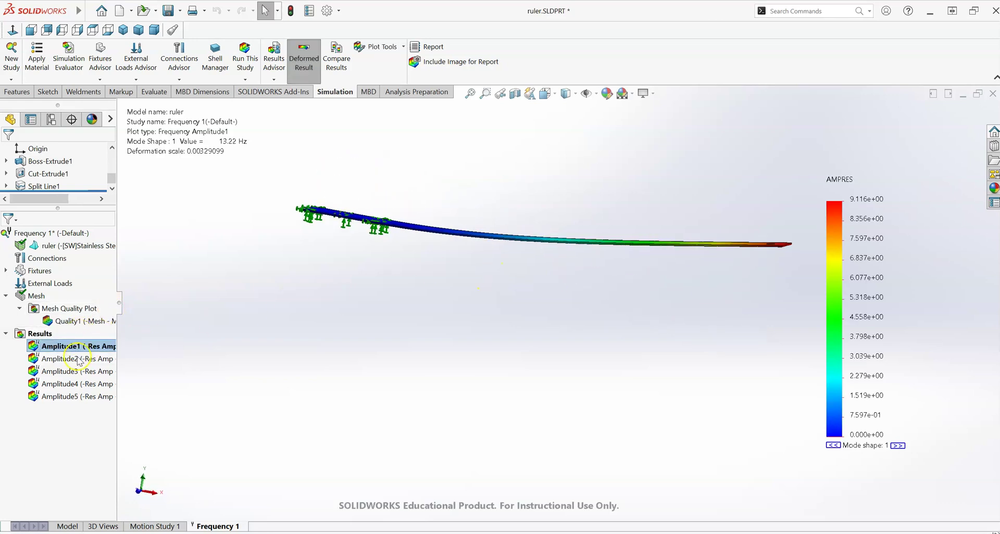
pyautogui.doubleClick(111, 357)
pyautogui.doubleClick(91, 346)
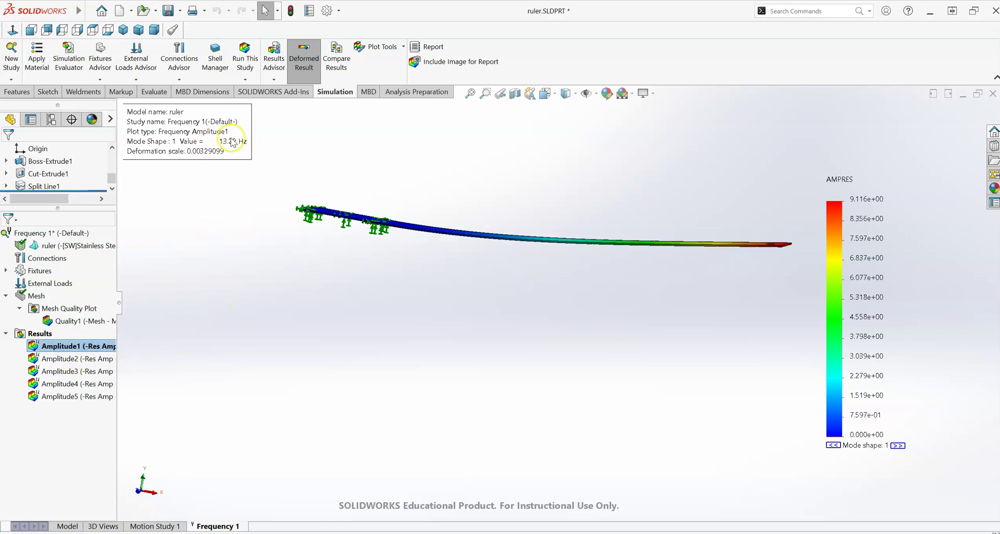
pyautogui.doubleClick(76, 359)
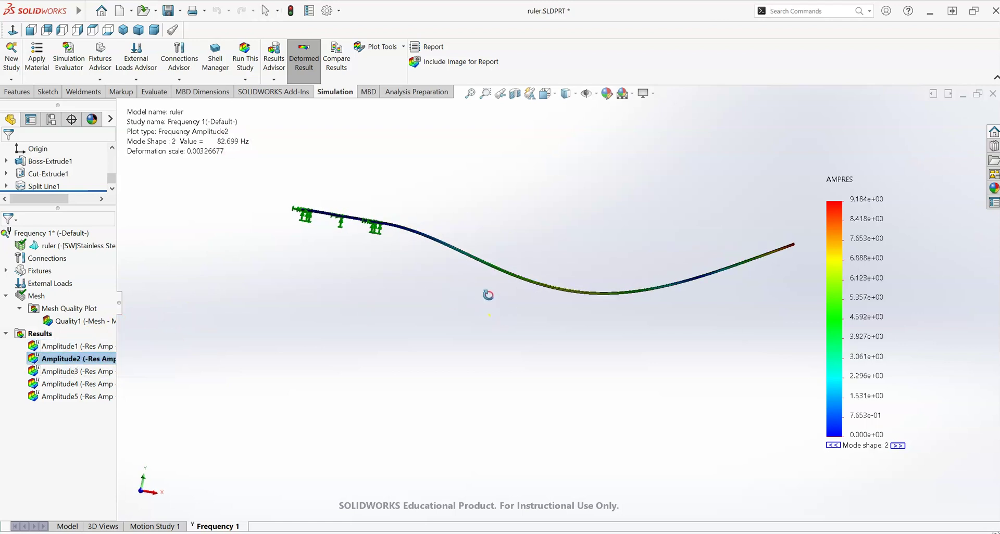
# - Step through Amplitude3 to Amplitude5, orbiting each, ending on the 324.84 Hz fifth mode
pyautogui.doubleClick(70, 371)
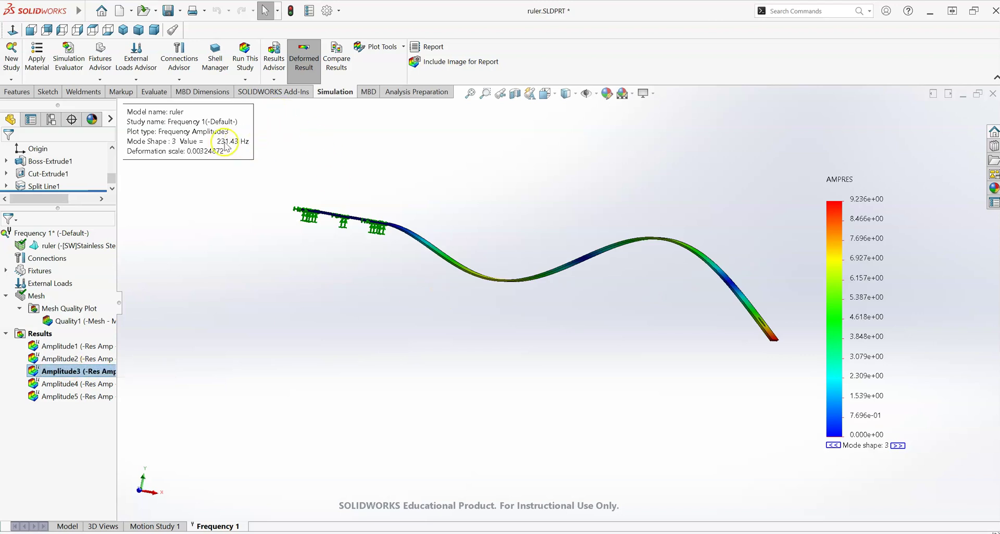
pyautogui.moveTo(428, 166); pyautogui.dragTo(399, 206, button='middle')
pyautogui.doubleClick(60, 383)
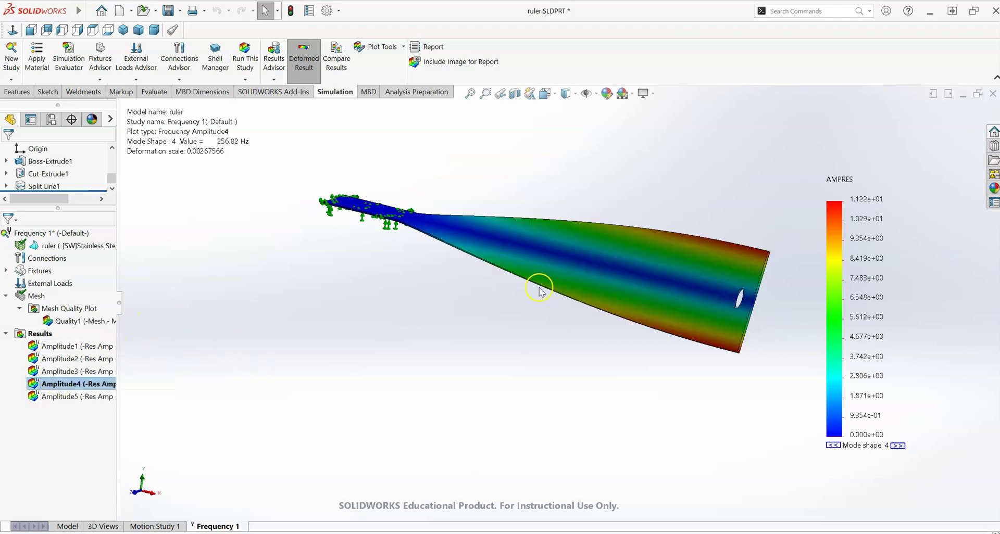
pyautogui.moveTo(535, 286); pyautogui.dragTo(471, 279, button='middle')
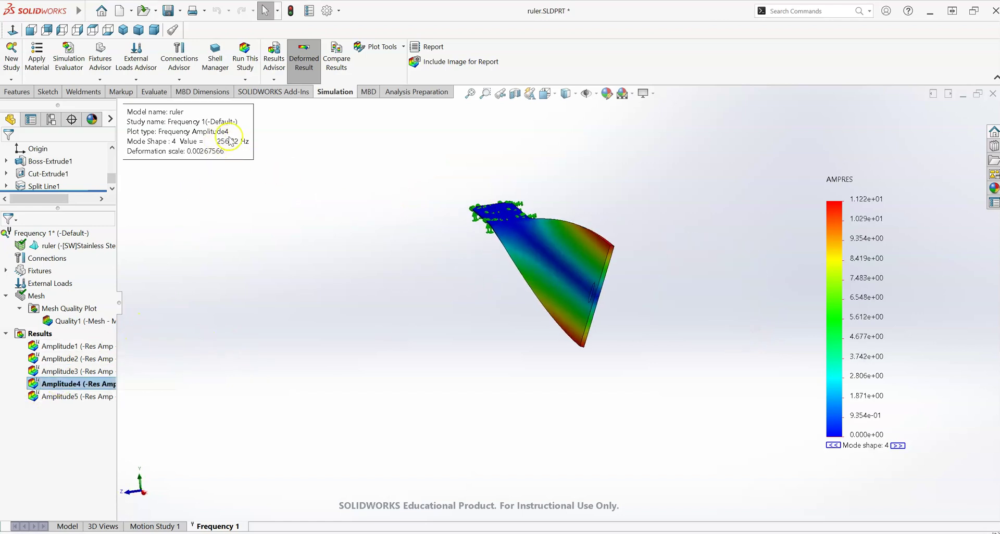
pyautogui.doubleClick(74, 398)
pyautogui.moveTo(345, 297); pyautogui.dragTo(377, 262, button='middle')
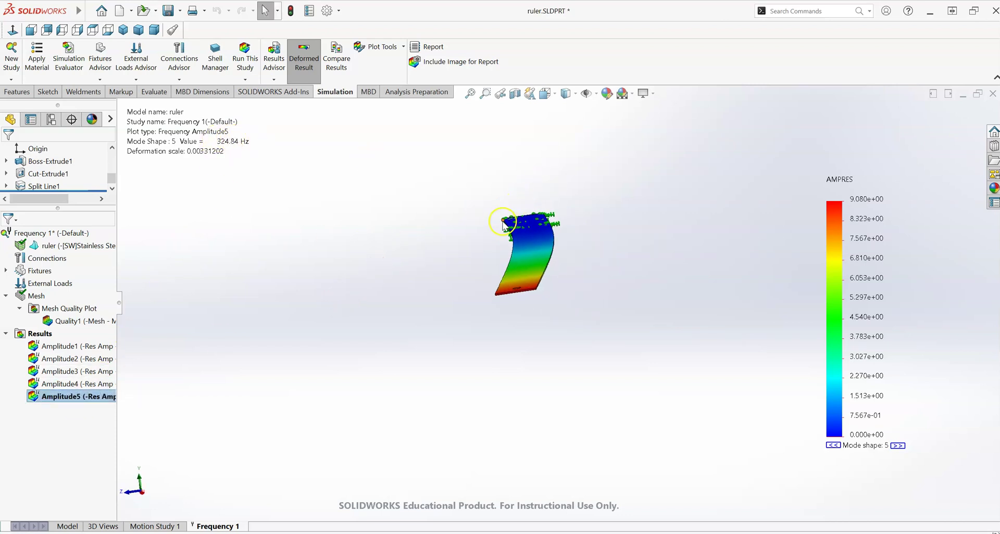
pyautogui.moveTo(504, 225); pyautogui.dragTo(396, 211, button='middle')
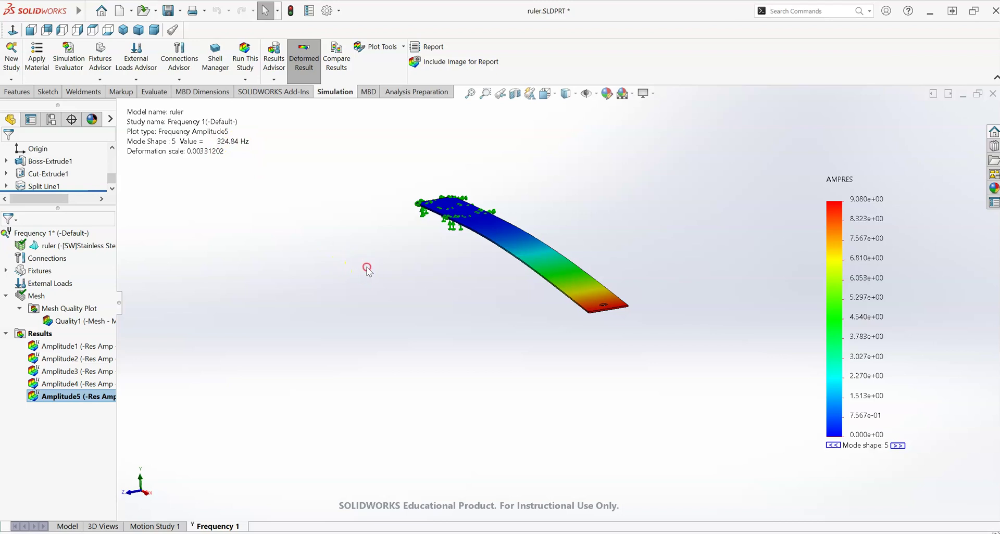
pyautogui.moveTo(376, 266); pyautogui.dragTo(401, 316, button='middle')
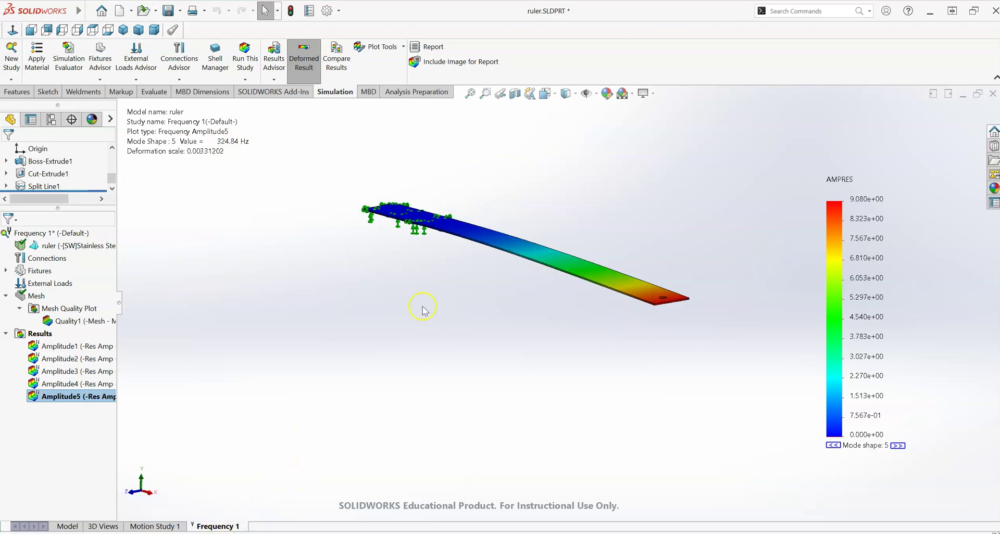
pyautogui.moveTo(422, 305); pyautogui.dragTo(408, 291, button='middle')
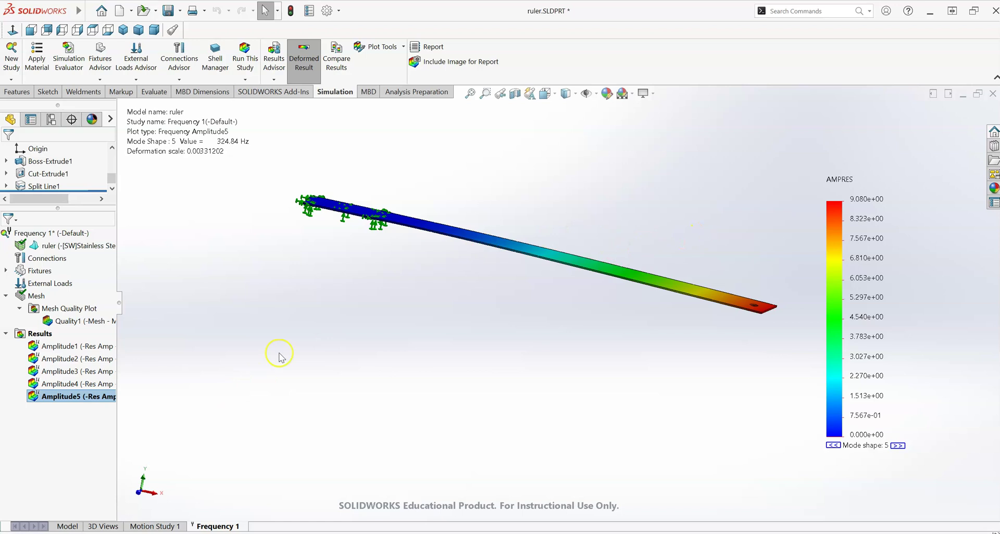
pyautogui.click(66, 527)
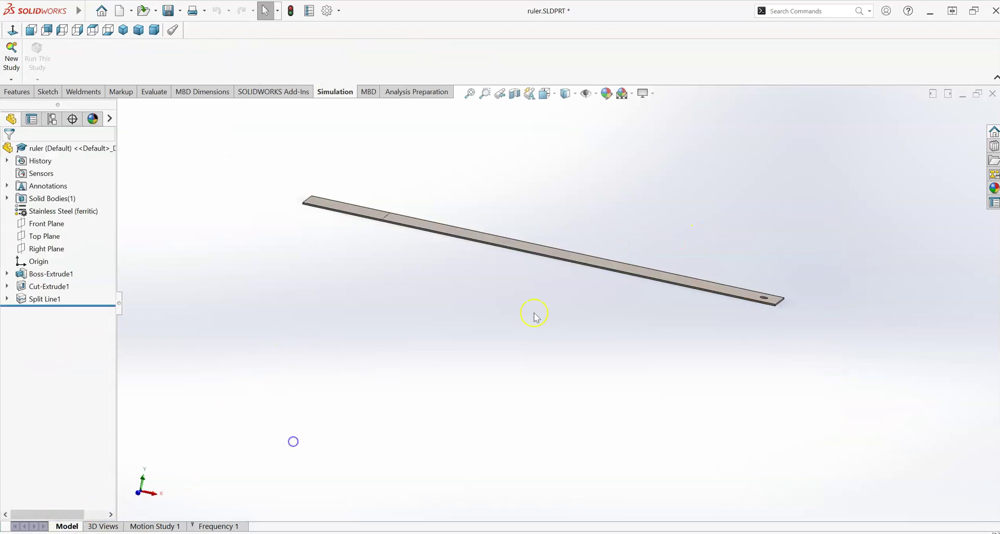
pyautogui.scroll(-2, 770, 297)
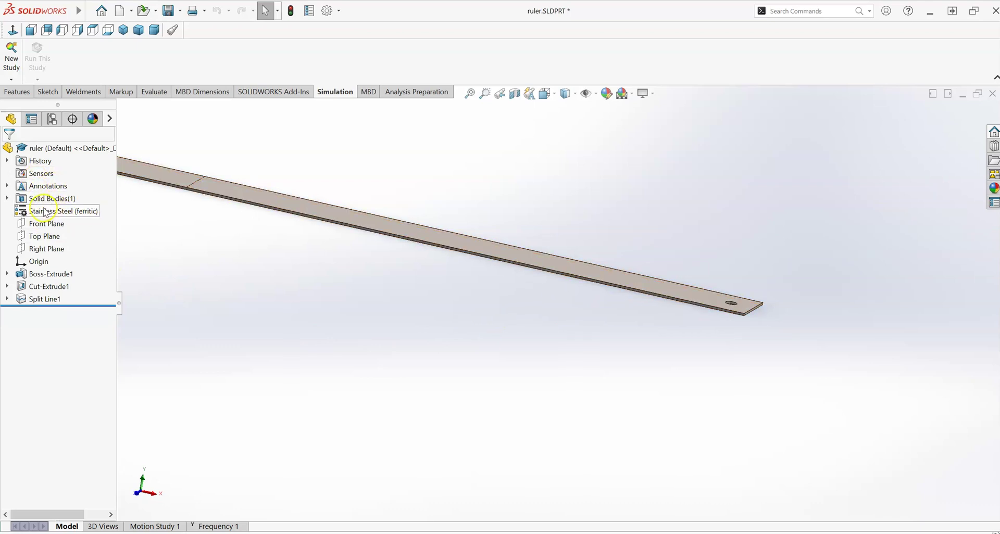
pyautogui.click(49, 175)
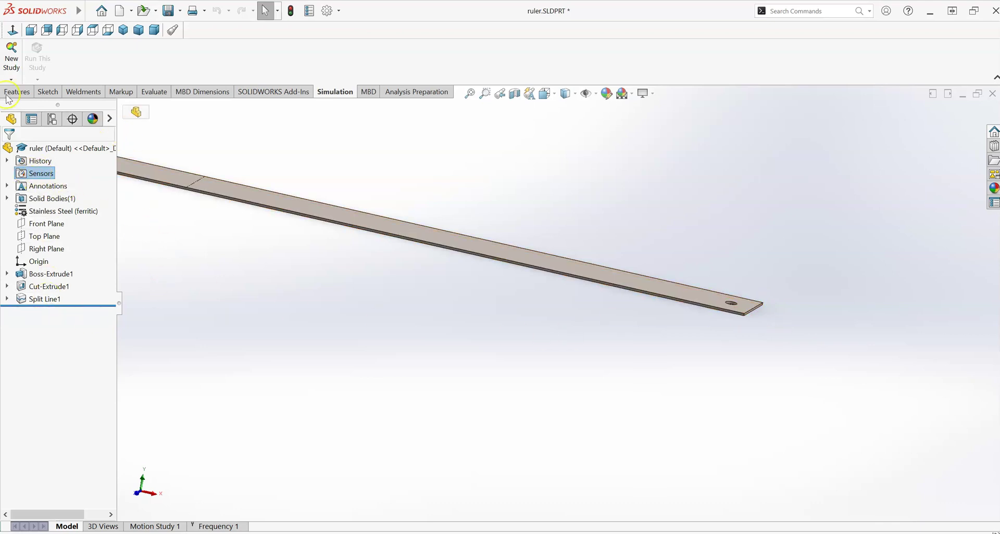
# - Create reference point Point2 at the Center of Face of the ruler's free-end face
pyautogui.click(19, 92)
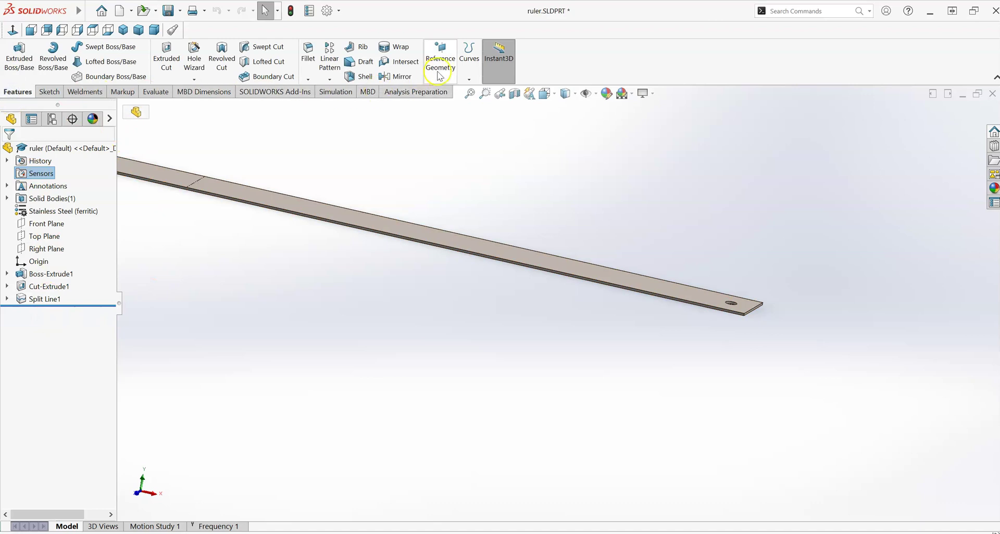
pyautogui.click(442, 79)
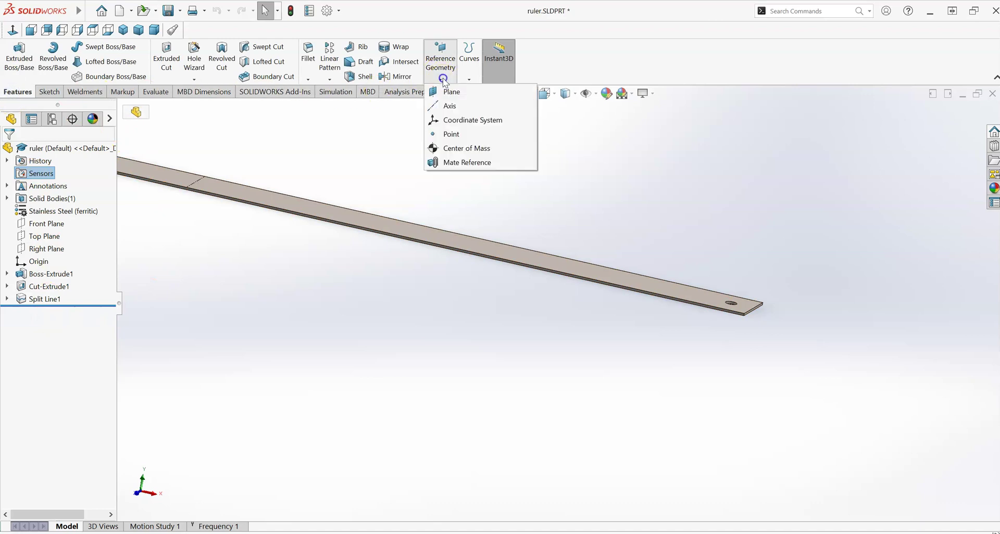
pyautogui.click(451, 134)
pyautogui.scroll(-6, 752, 326)
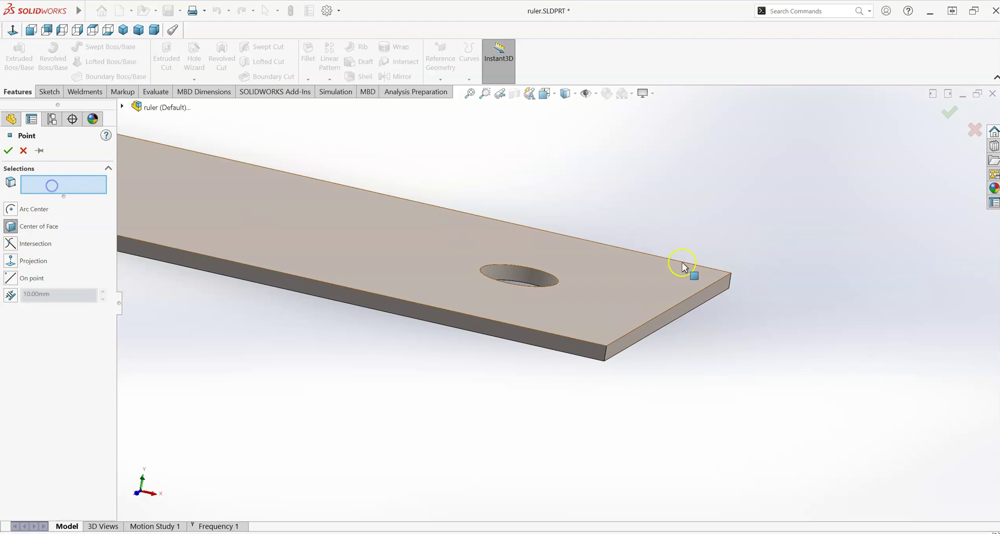
pyautogui.click(672, 319)
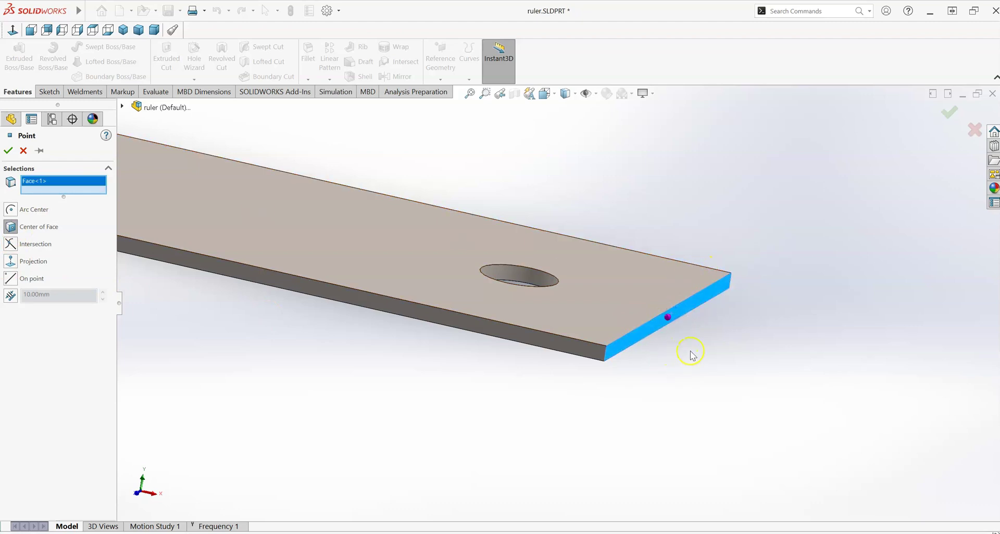
pyautogui.moveTo(692, 345); pyautogui.dragTo(689, 327, button='middle')
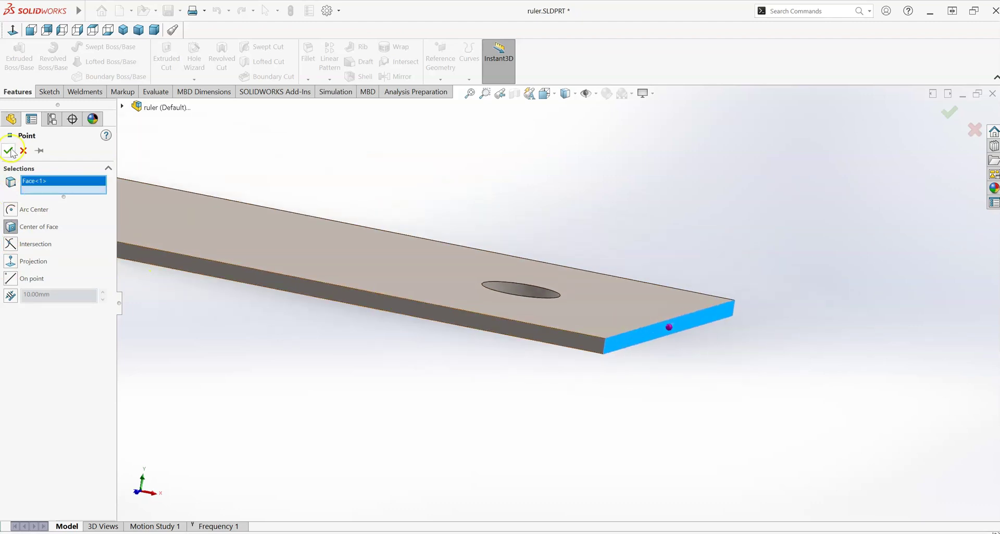
pyautogui.press('Return')
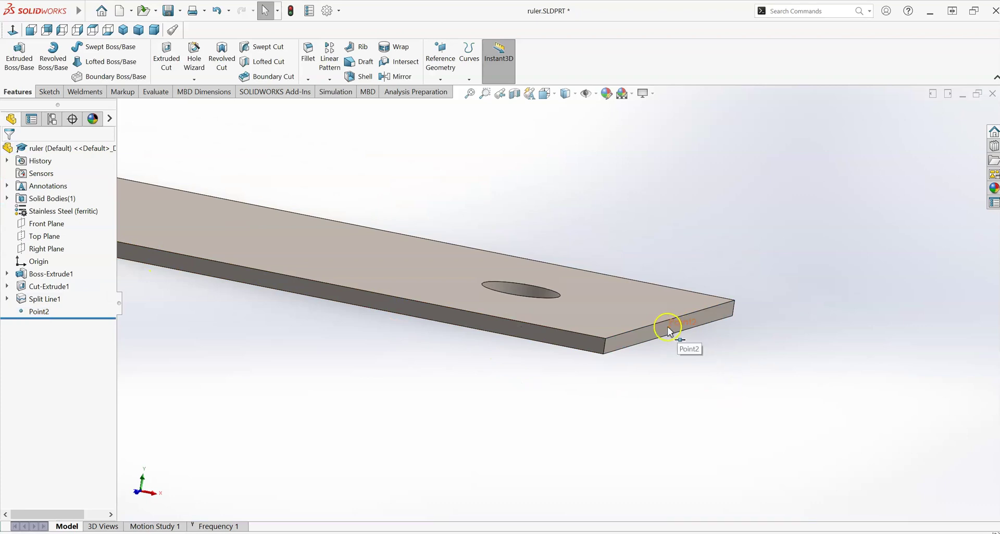
pyautogui.moveTo(671, 333); pyautogui.dragTo(670, 313, button='middle')
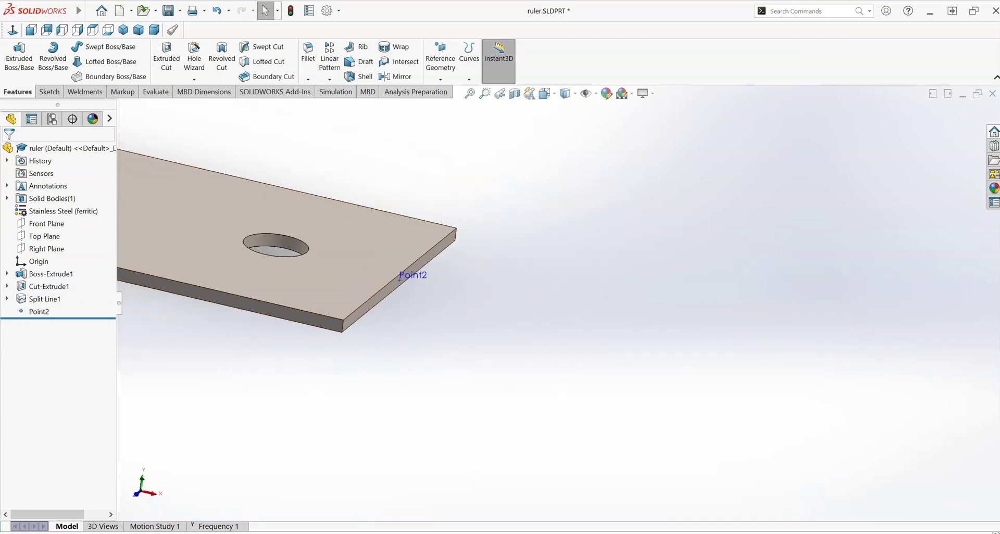
# - Add a new sensor under Sensors with Sensor Type set to Simulation Data
pyautogui.click(36, 174)
pyautogui.rightClick(41, 176)
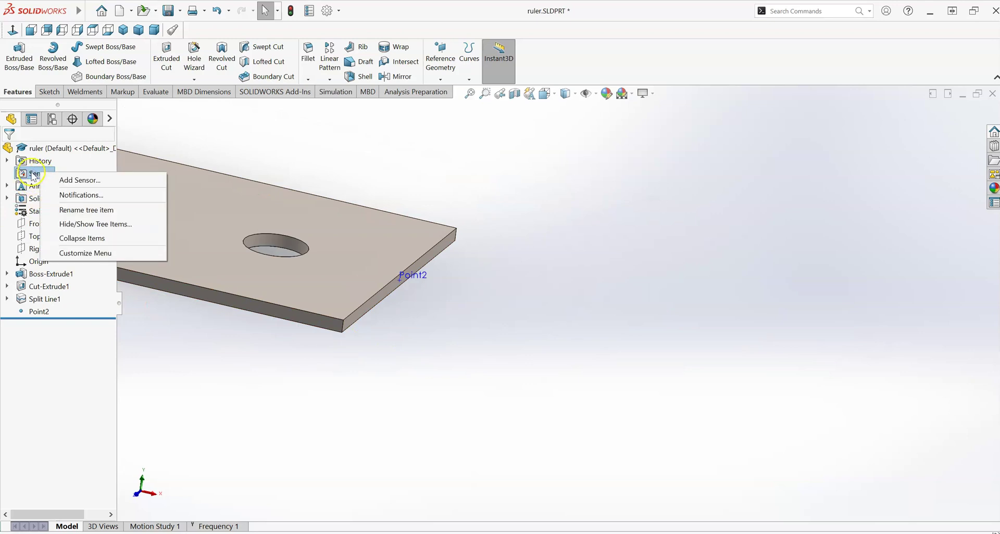
pyautogui.click(59, 169)
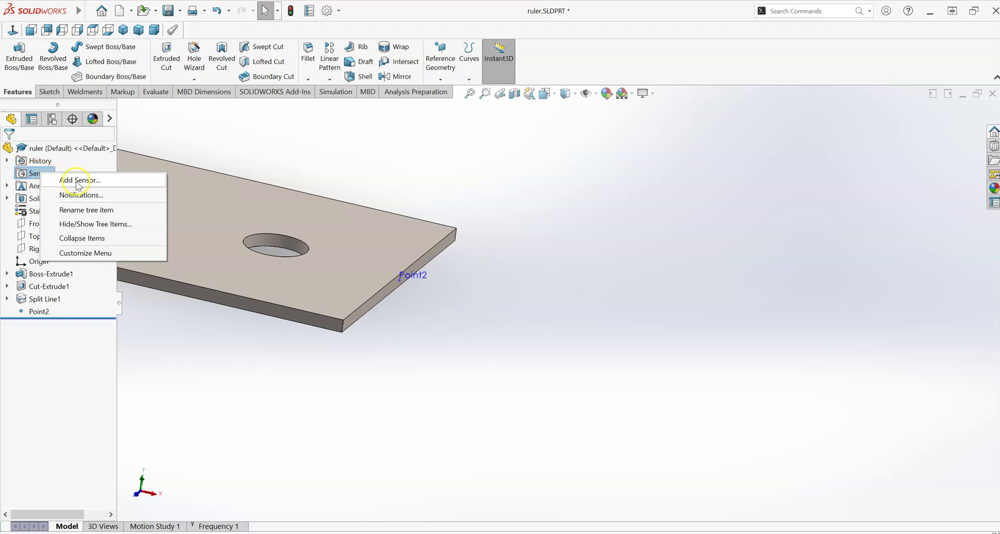
pyautogui.click(73, 181)
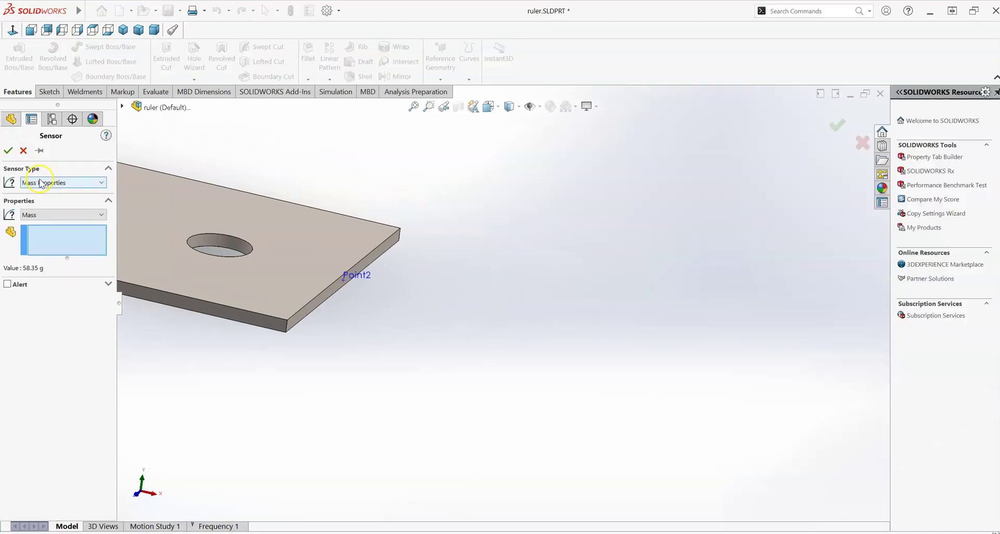
pyautogui.click(44, 184)
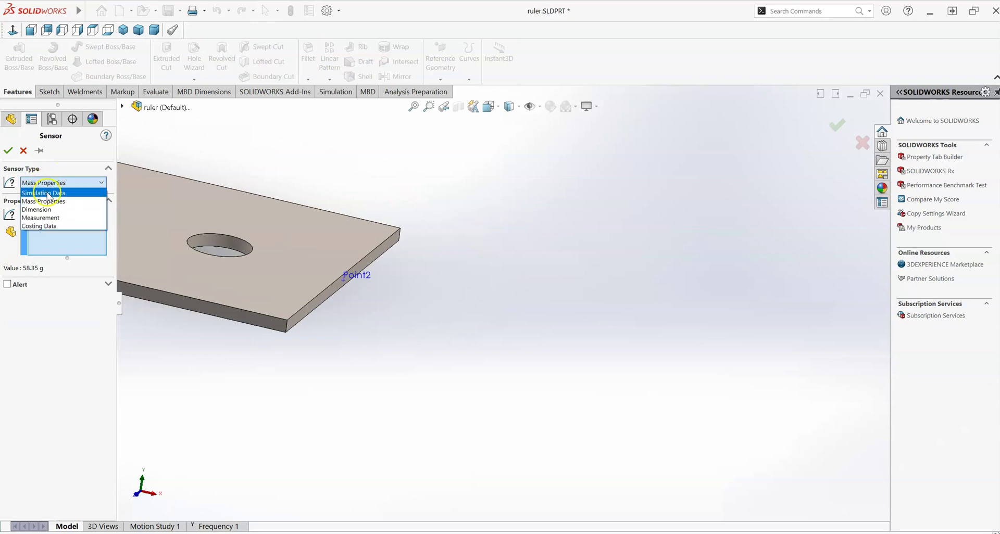
pyautogui.click(47, 194)
# - Set Data Quantity to Workflow Sensitive, place the sensor at Point2, and confirm it
pyautogui.click(34, 209)
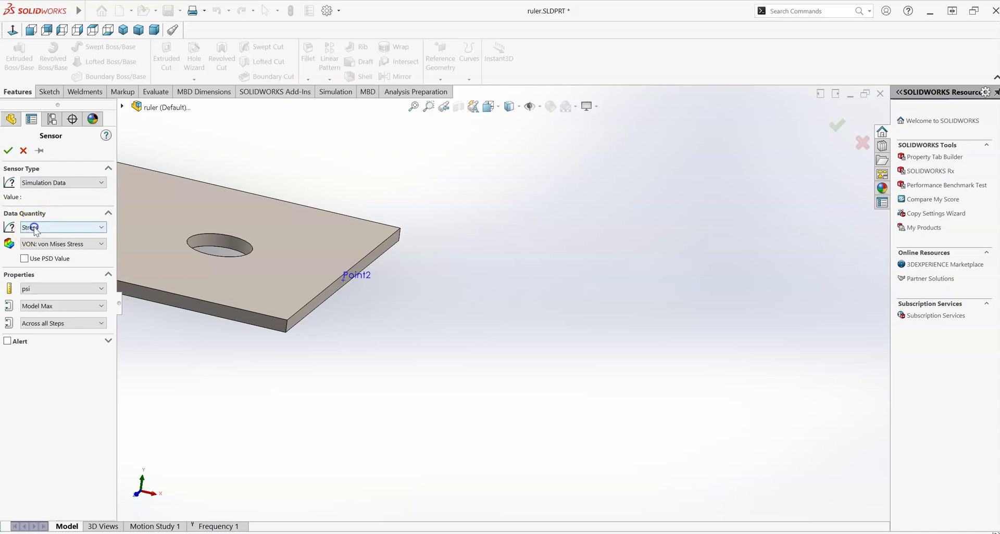
pyautogui.click(36, 227)
pyautogui.click(36, 228)
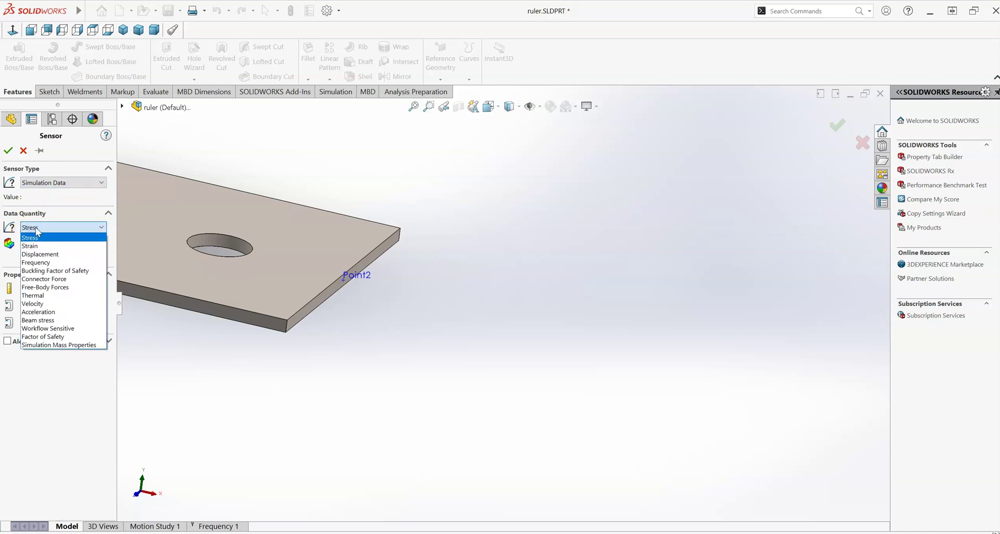
pyautogui.click(34, 238)
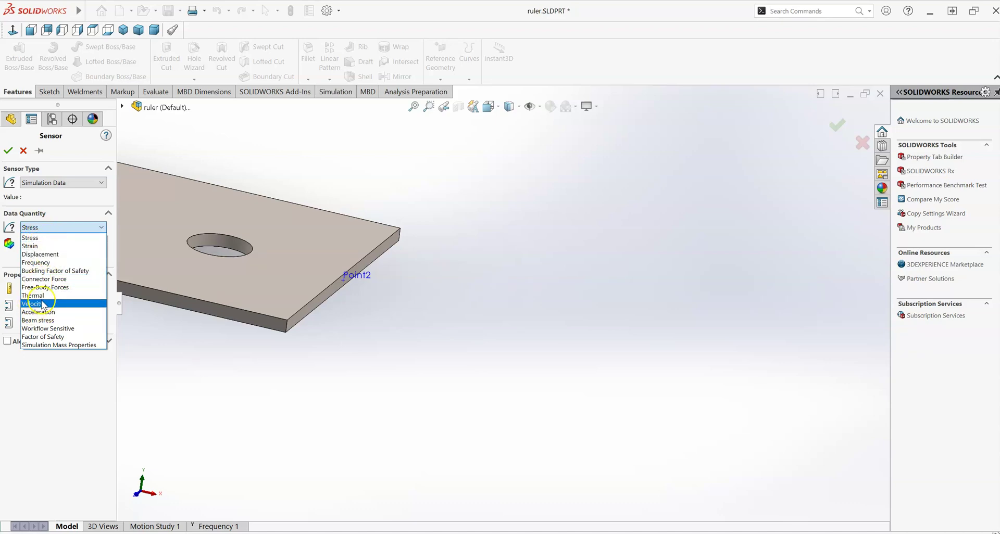
pyautogui.click(38, 330)
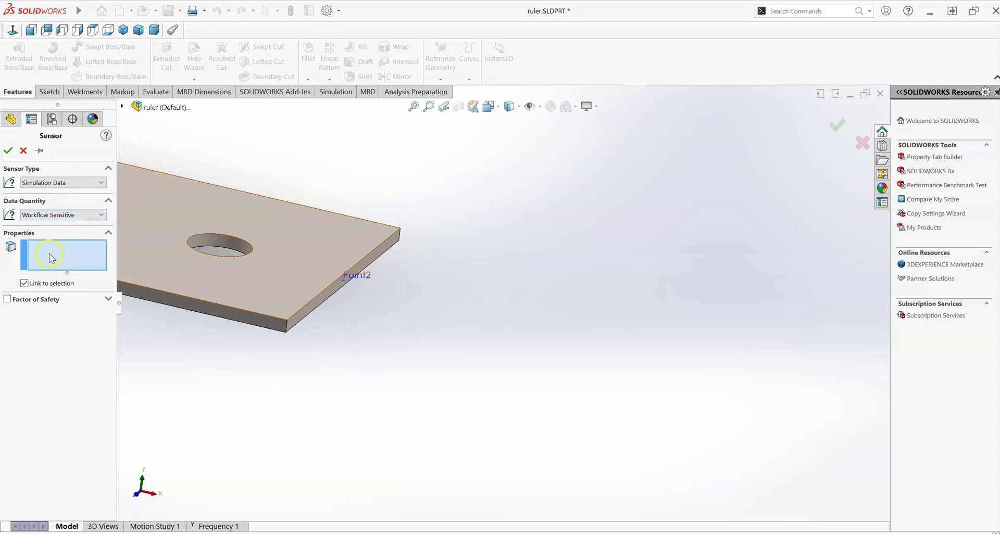
pyautogui.click(343, 280)
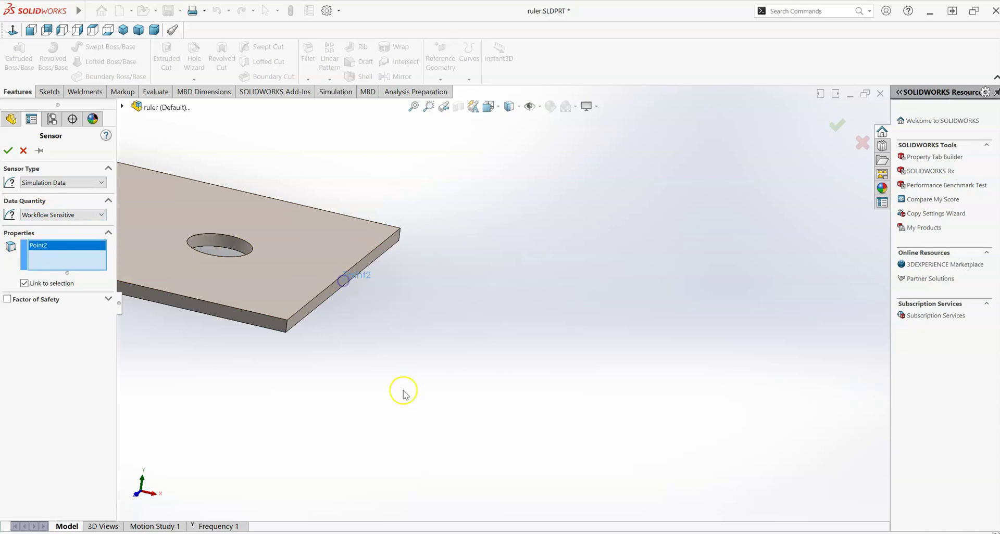
pyautogui.click(9, 151)
pyautogui.click(7, 173)
pyautogui.click(84, 186)
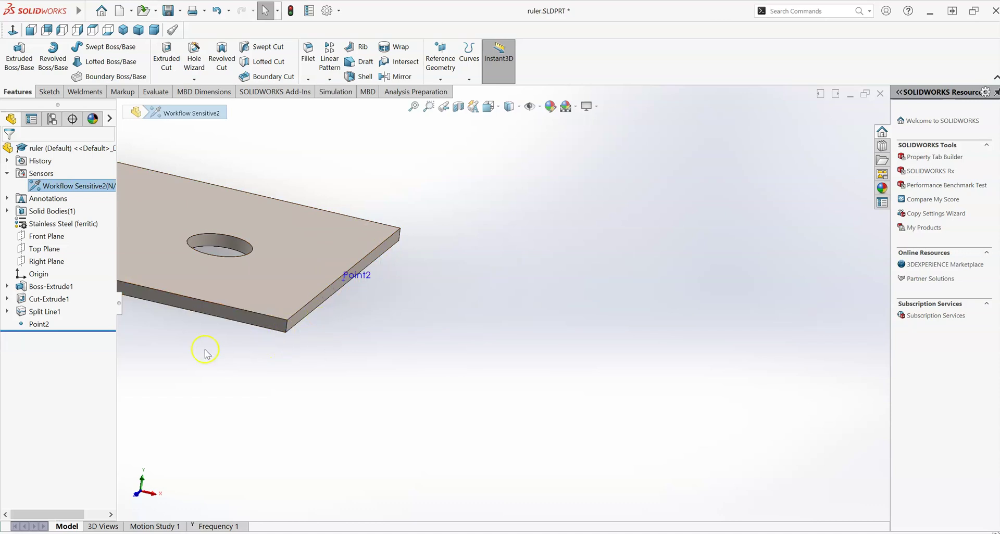
pyautogui.scroll(2, 368, 286)
pyautogui.scroll(-2, 370, 284)
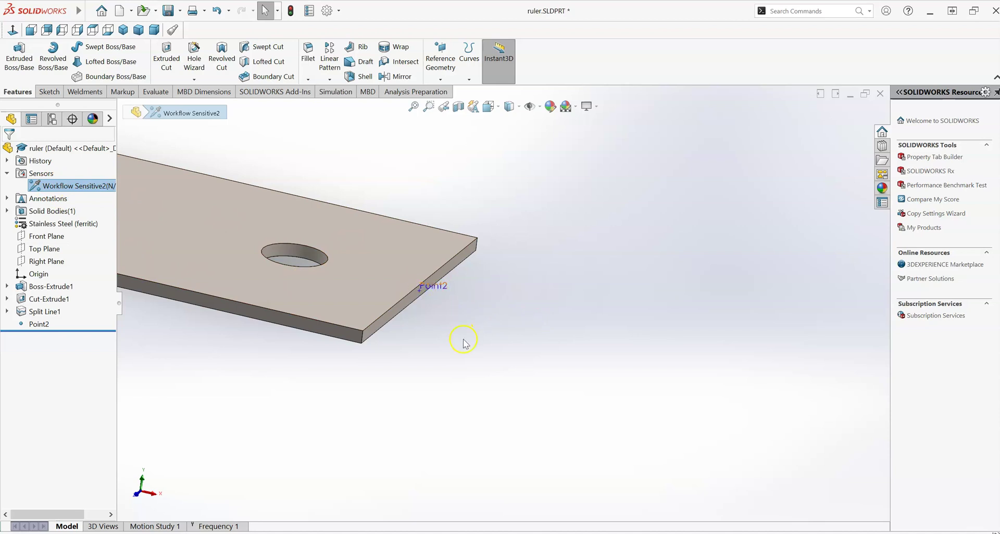
pyautogui.click(408, 396)
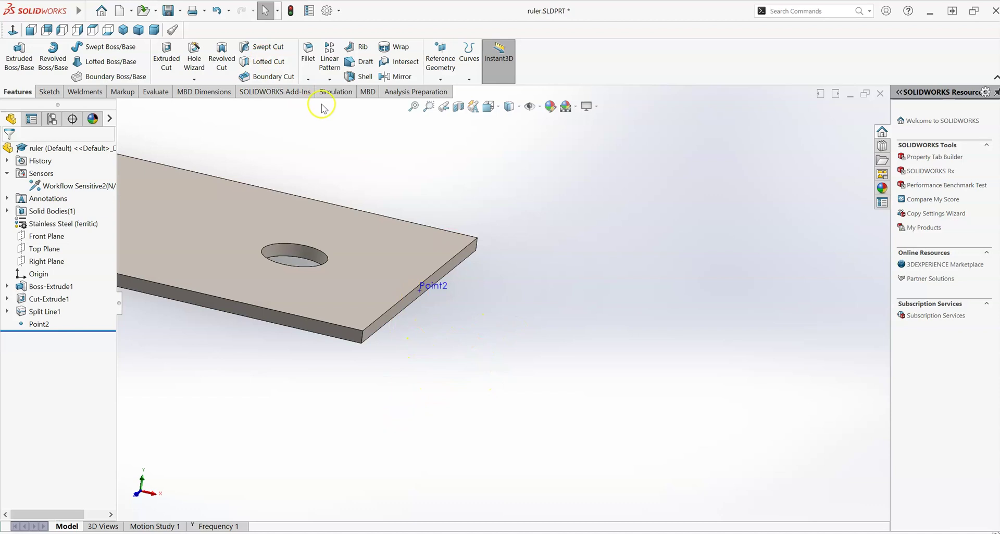
# - Create a Linear Dynamic study of type Modal Time History, keeping the name Dynamic 1
pyautogui.click(335, 93)
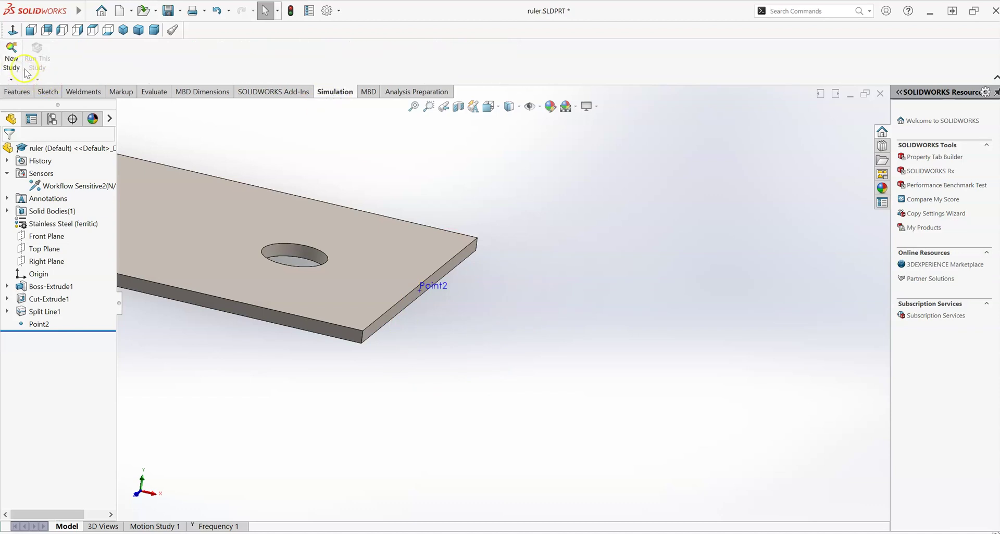
pyautogui.click(11, 55)
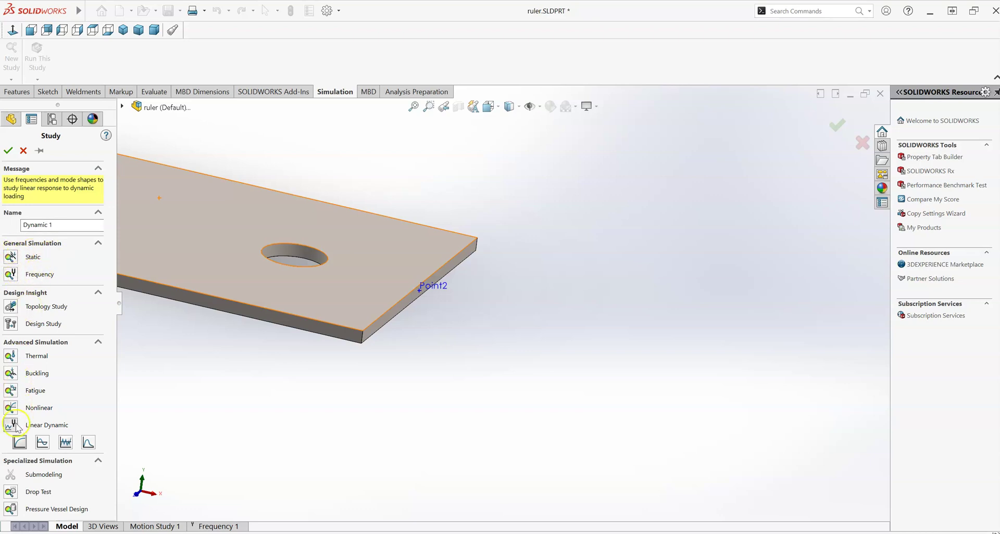
pyautogui.click(43, 442)
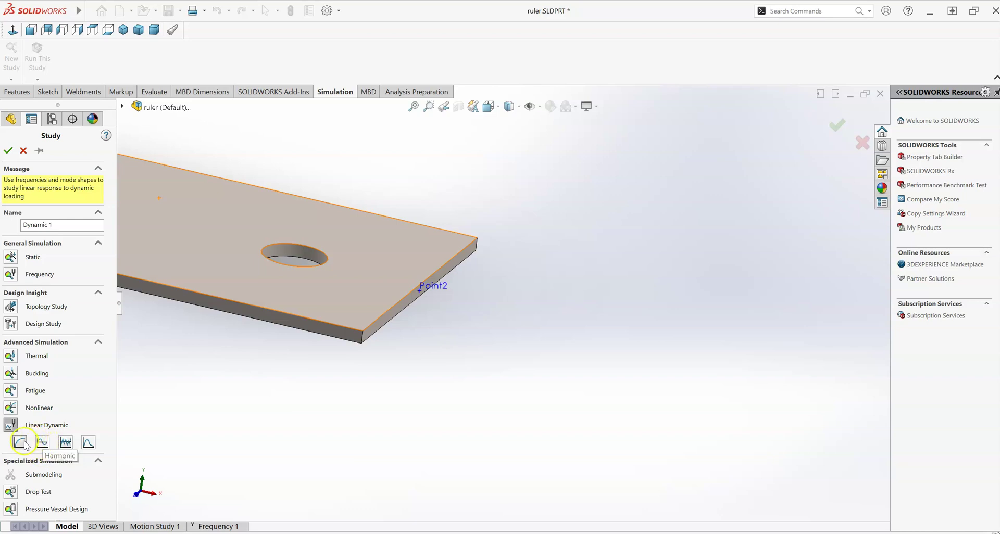
pyautogui.click(21, 443)
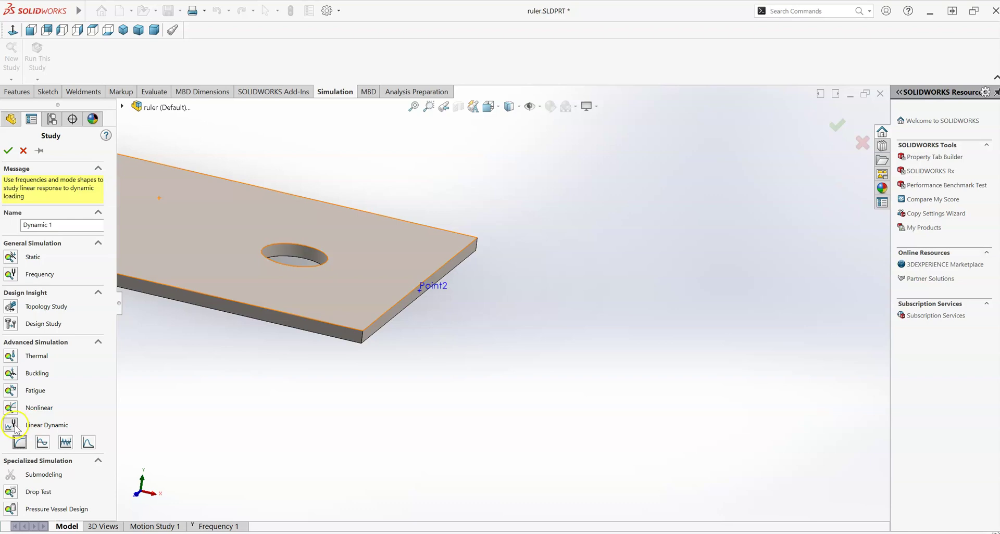
pyautogui.click(8, 150)
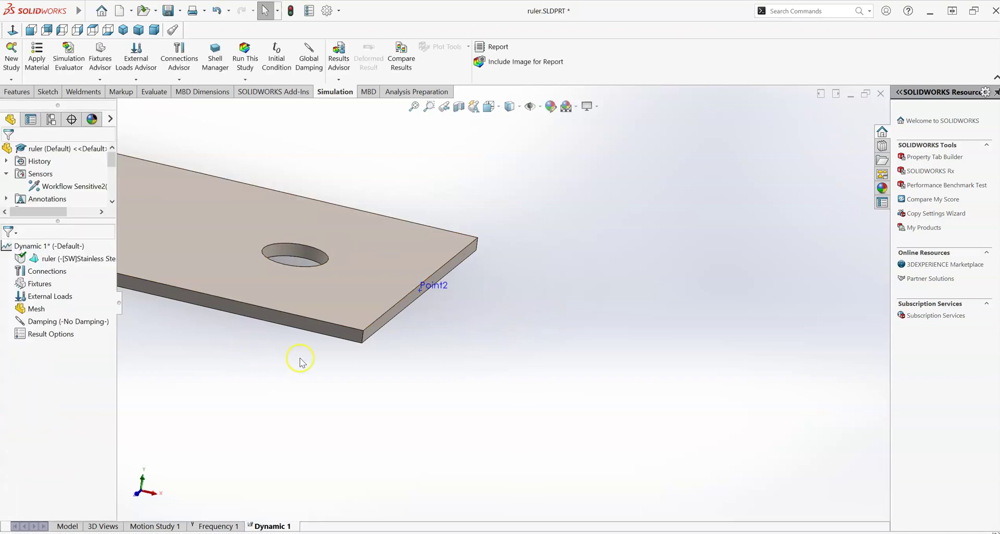
pyautogui.scroll(10, 300, 363)
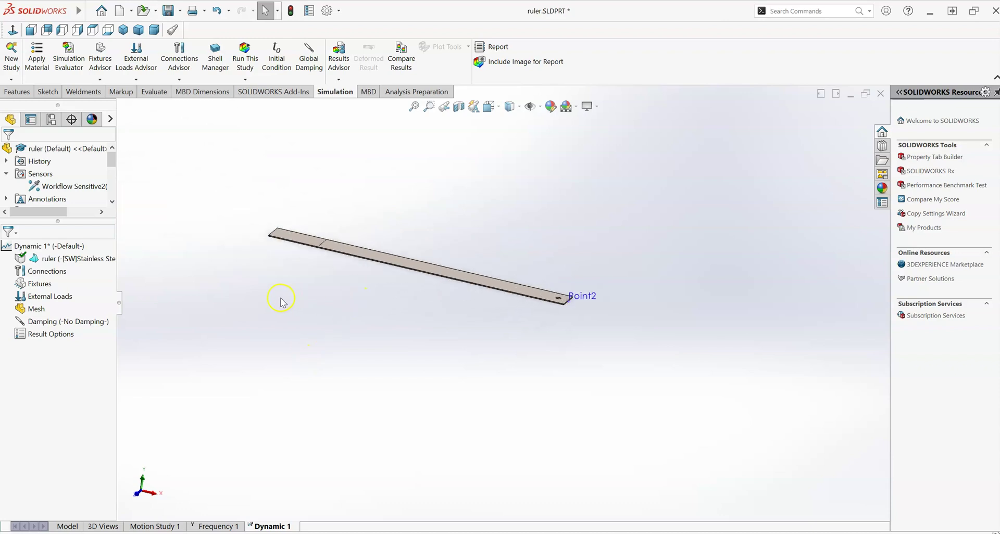
pyautogui.scroll(-1, 425, 289)
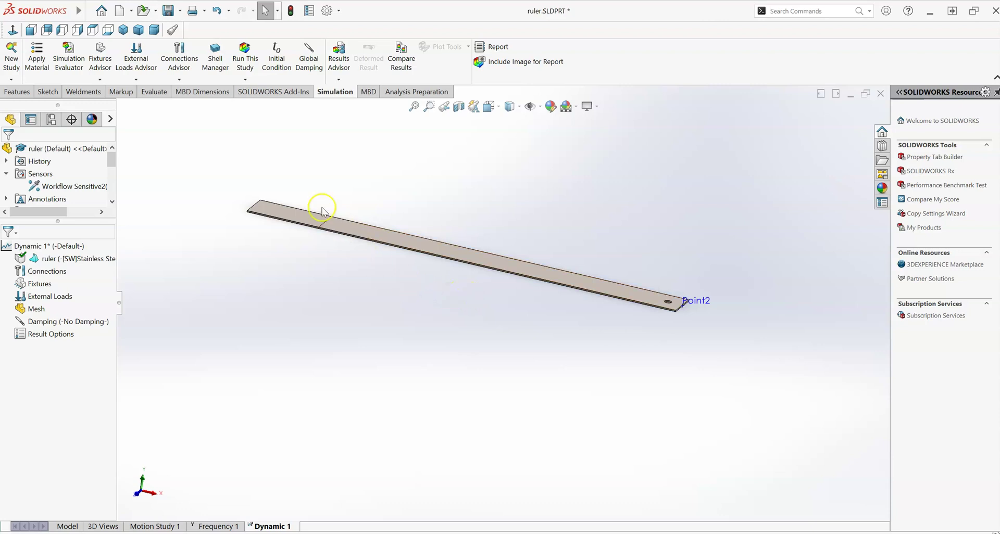
# - In Dynamic 1's Dynamic Options, set End time to 2 s with a 0.01 s time increment
pyautogui.rightClick(29, 247)
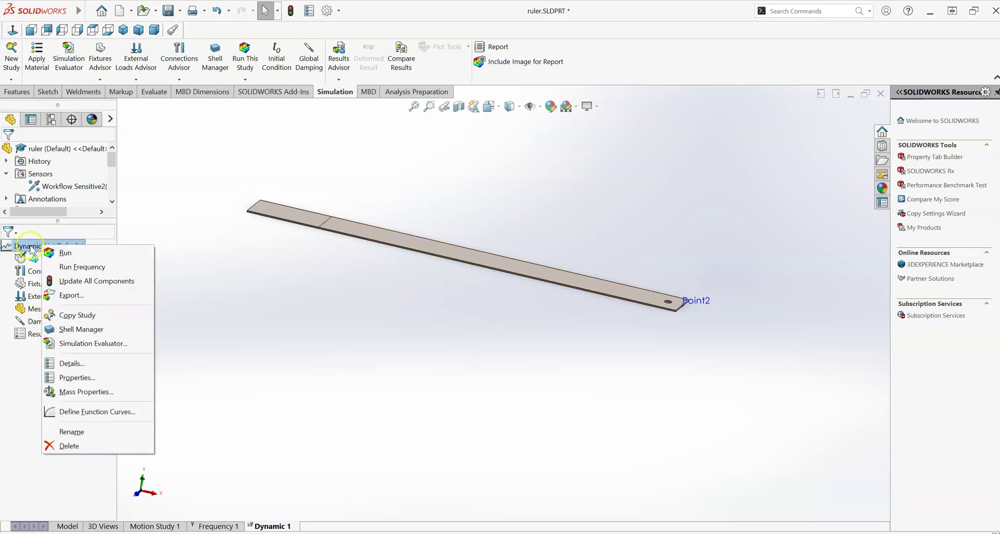
pyautogui.click(62, 433)
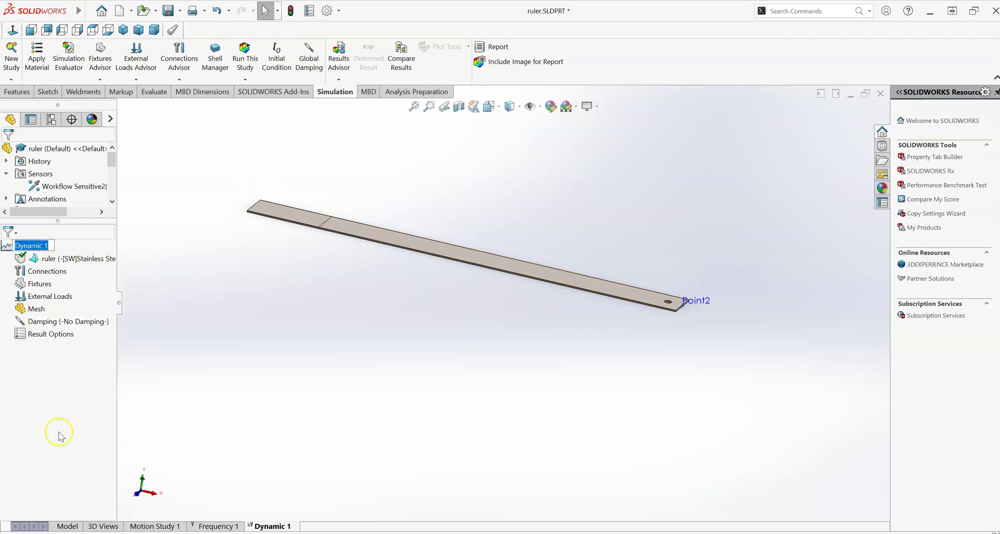
pyautogui.rightClick(29, 245)
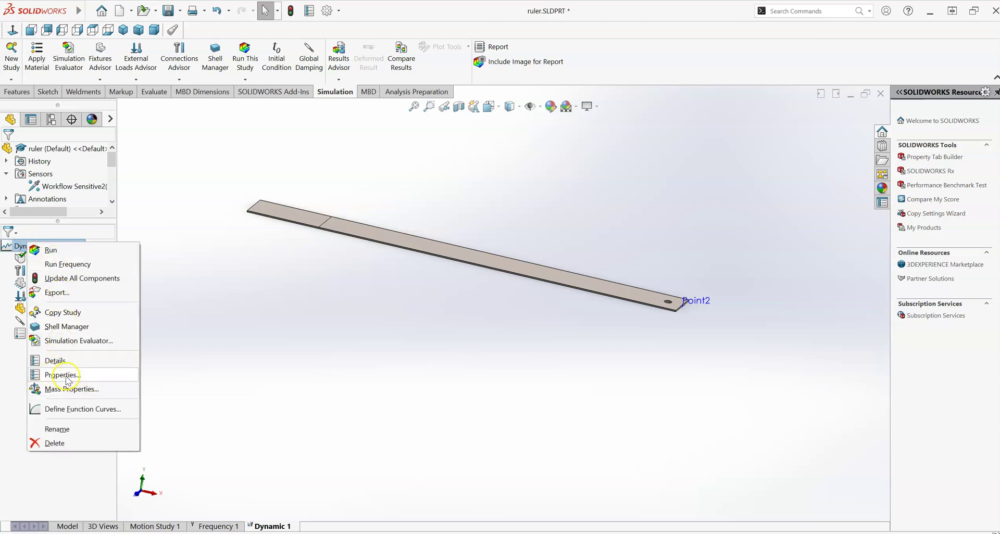
pyautogui.click(66, 378)
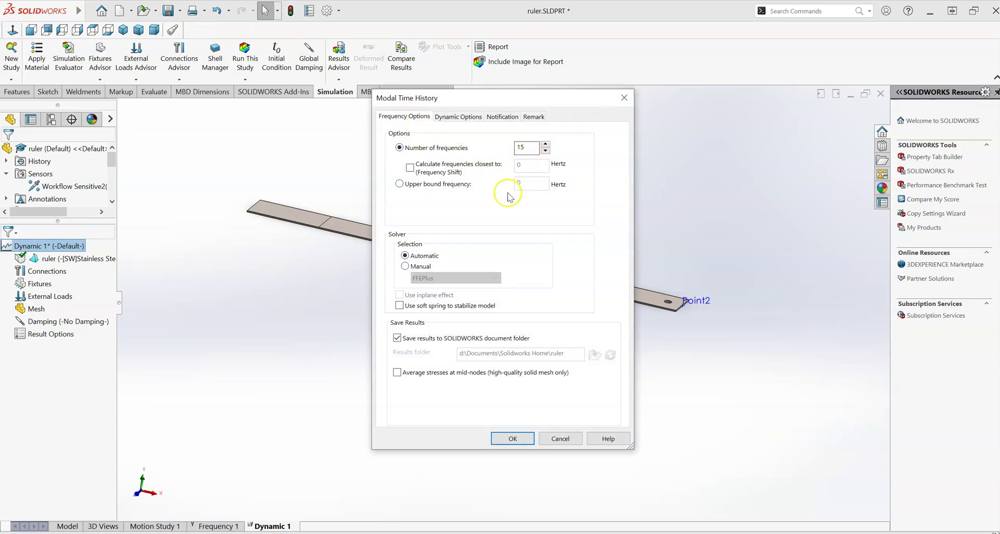
pyautogui.click(451, 118)
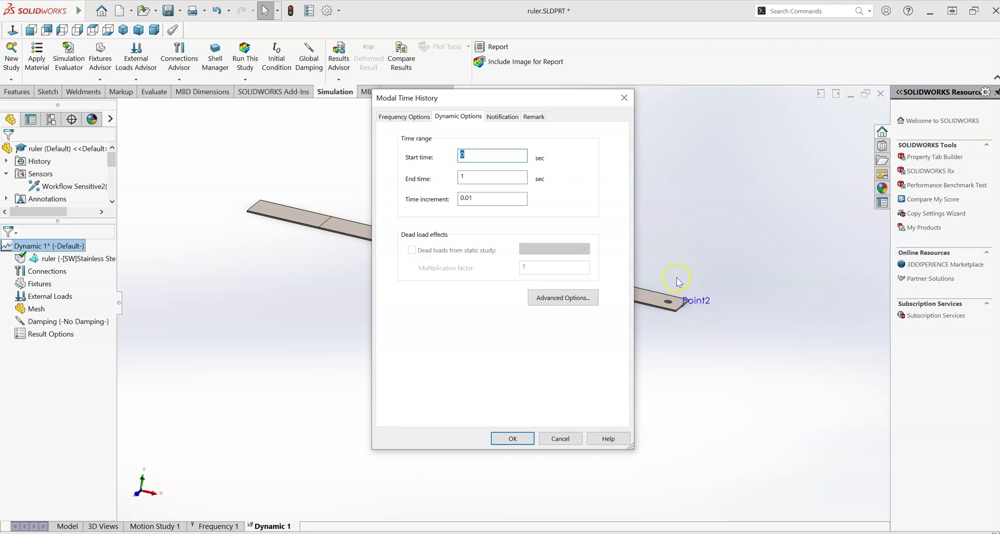
pyautogui.press('Tab')
pyautogui.write('2')
pyautogui.click(480, 197)
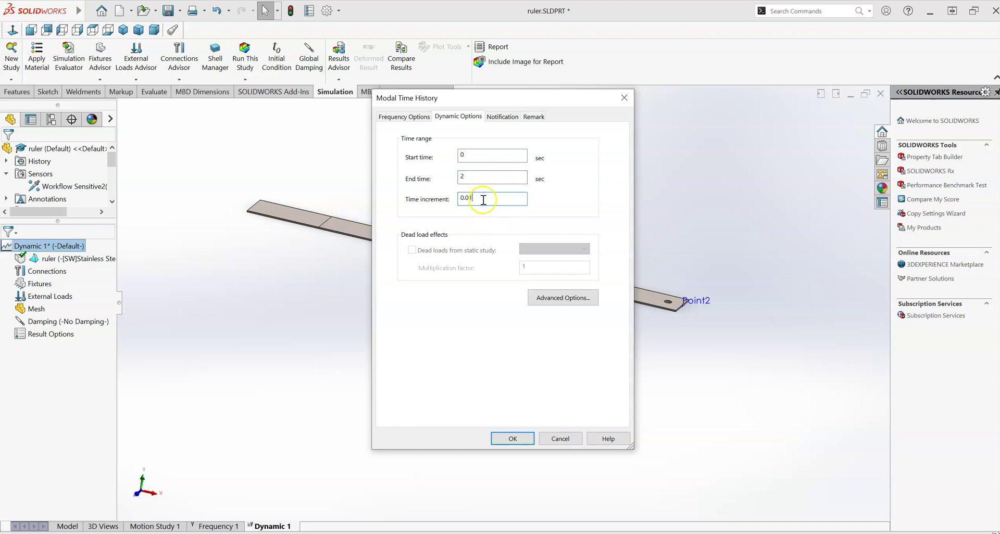
pyautogui.moveTo(471, 198); pyautogui.dragTo(447, 202)
pyautogui.click(513, 440)
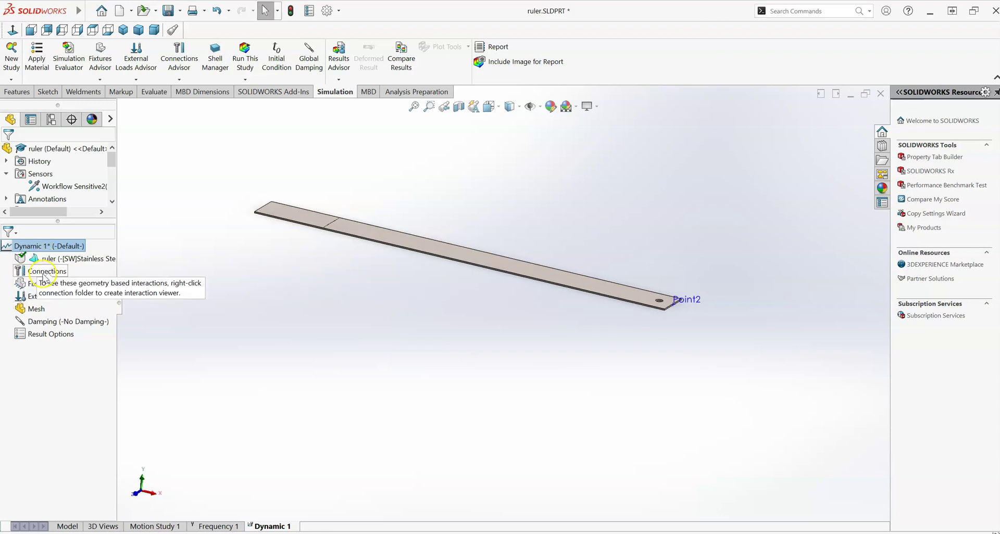
# - Create the Dynamic 1 mesh with Mesh Parameters shown, keeping the default element sizes
pyautogui.click(46, 259)
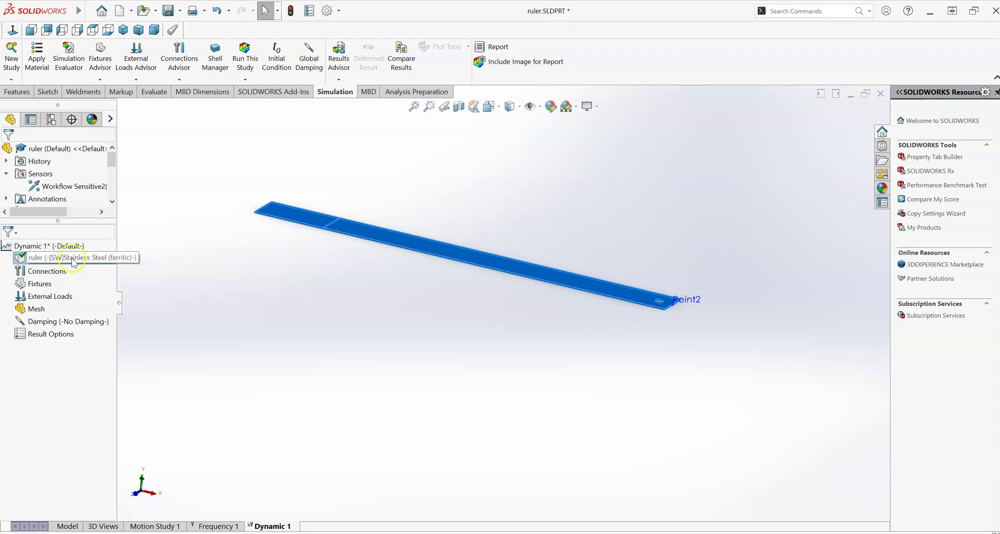
pyautogui.rightClick(35, 309)
pyautogui.click(71, 115)
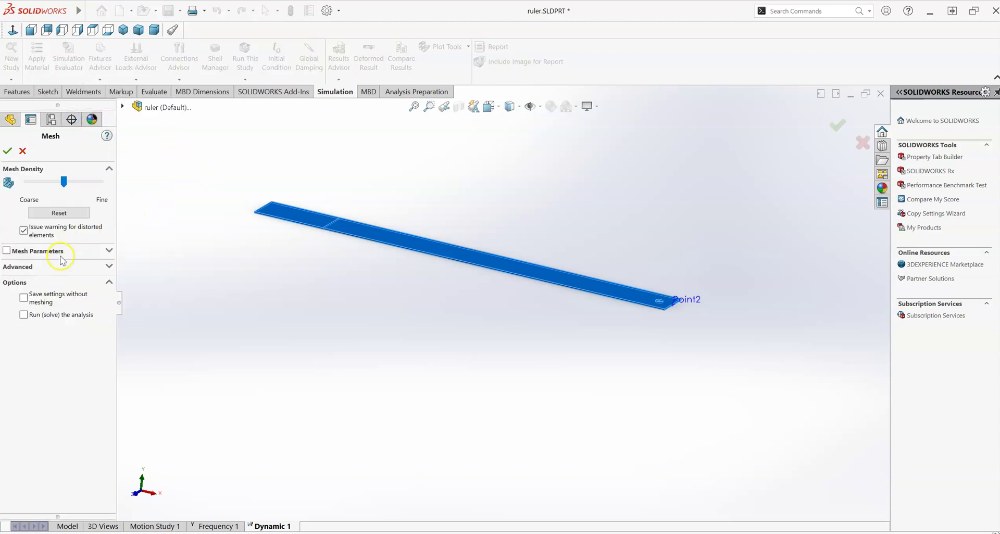
pyautogui.click(60, 252)
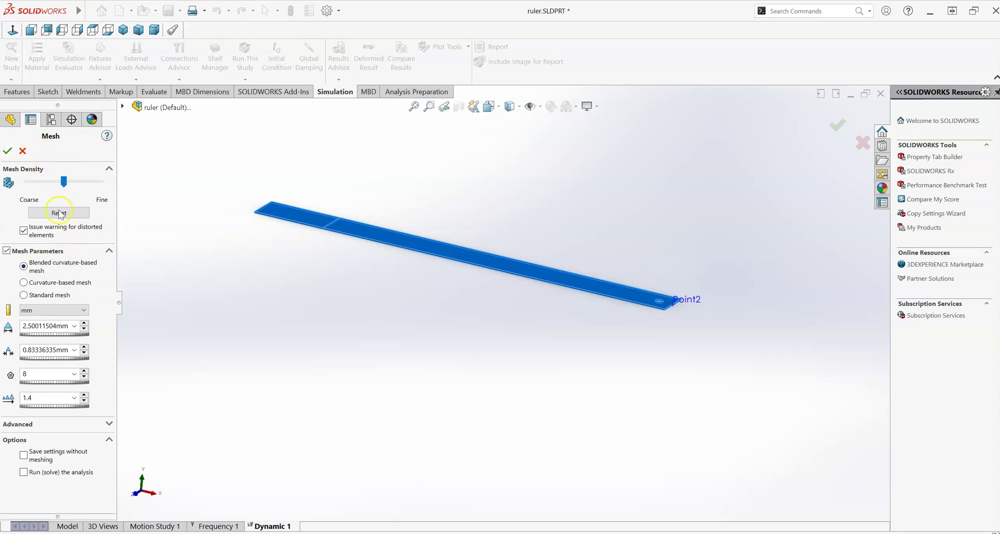
pyautogui.click(8, 150)
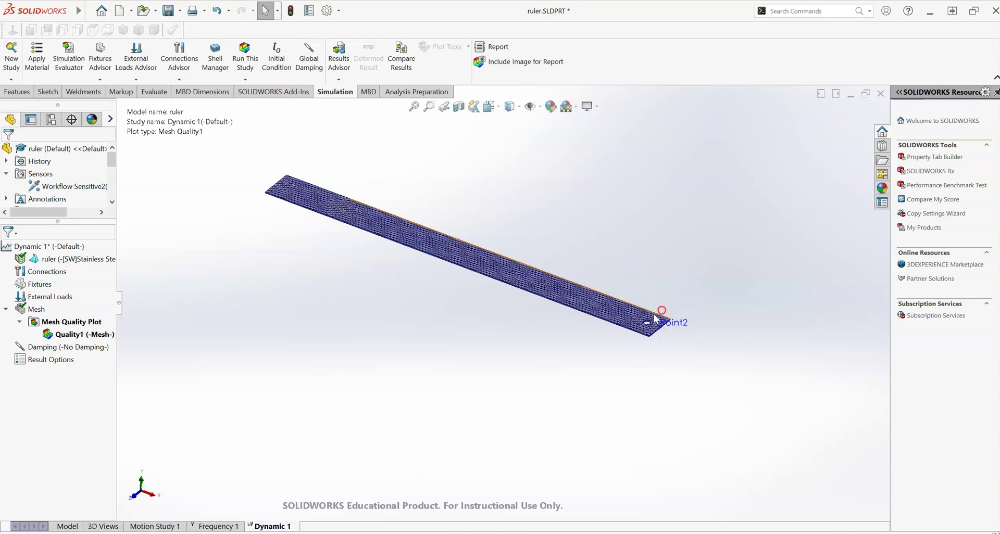
# - Rotate the view to expose the ruler's top face for placing a fixture
pyautogui.scroll(-5, 670, 294)
pyautogui.scroll(2, 607, 320)
pyautogui.scroll(4, 415, 292)
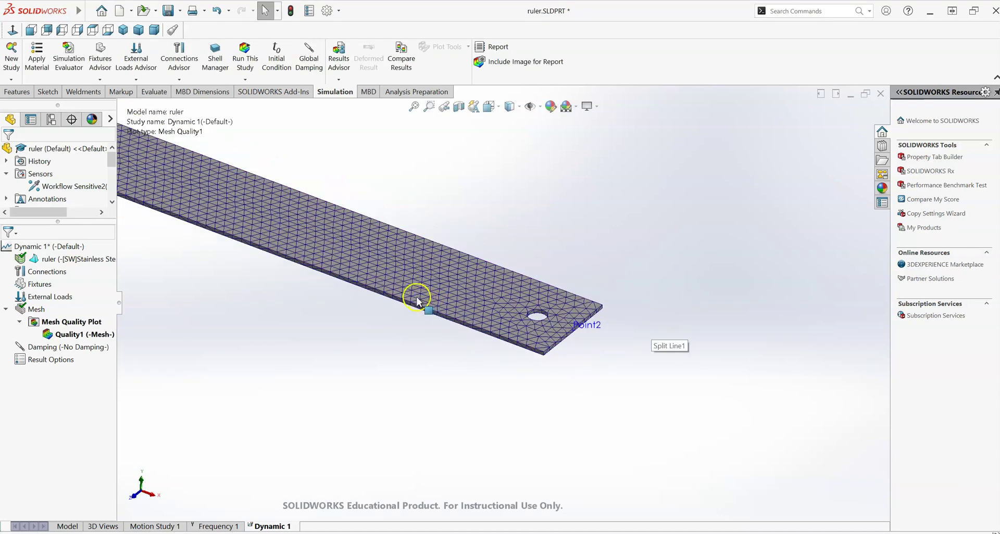
pyautogui.rightClick(41, 284)
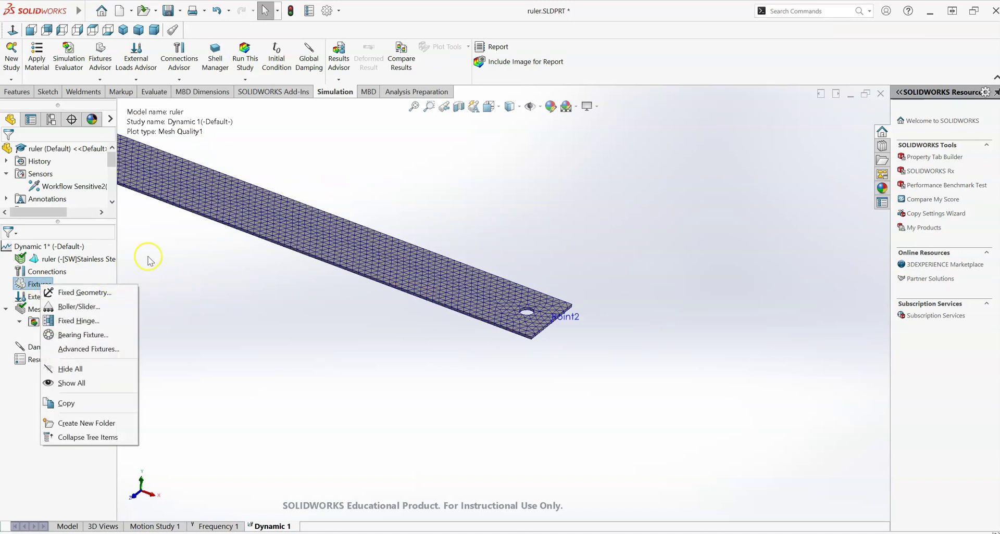
pyautogui.press('Escape')
pyautogui.scroll(1, 368, 319)
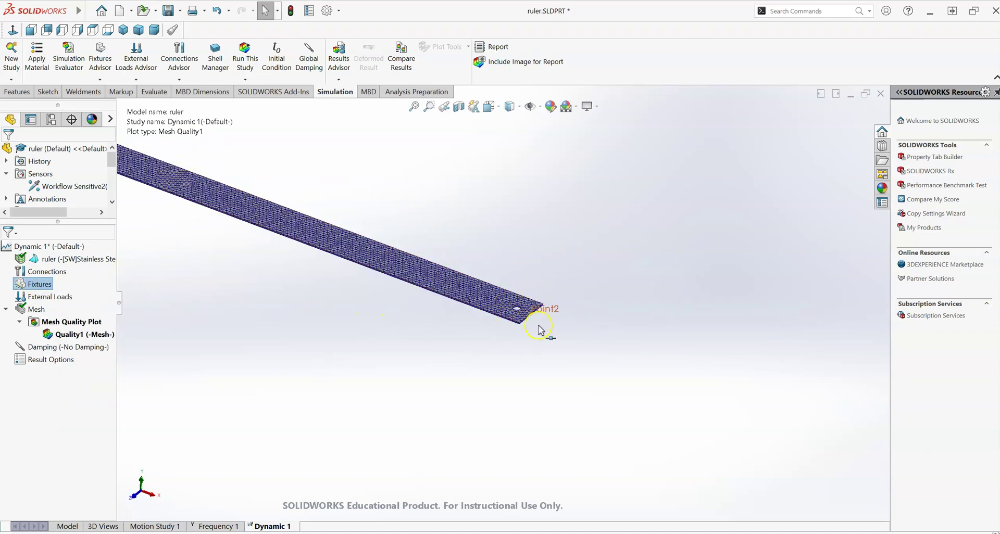
pyautogui.moveTo(542, 311); pyautogui.dragTo(319, 185, button='middle')
# - Apply Fixed Geometry to the ruler's split clamped-end face, creating Fixed-1
pyautogui.rightClick(31, 285)
pyautogui.click(30, 287)
pyautogui.rightClick(31, 286)
pyautogui.click(320, 337)
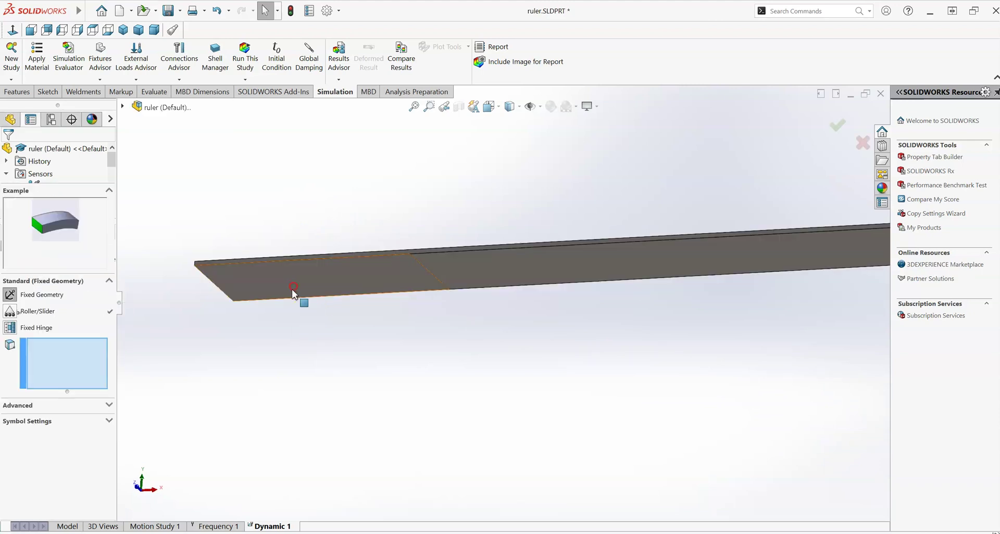
pyautogui.click(307, 275)
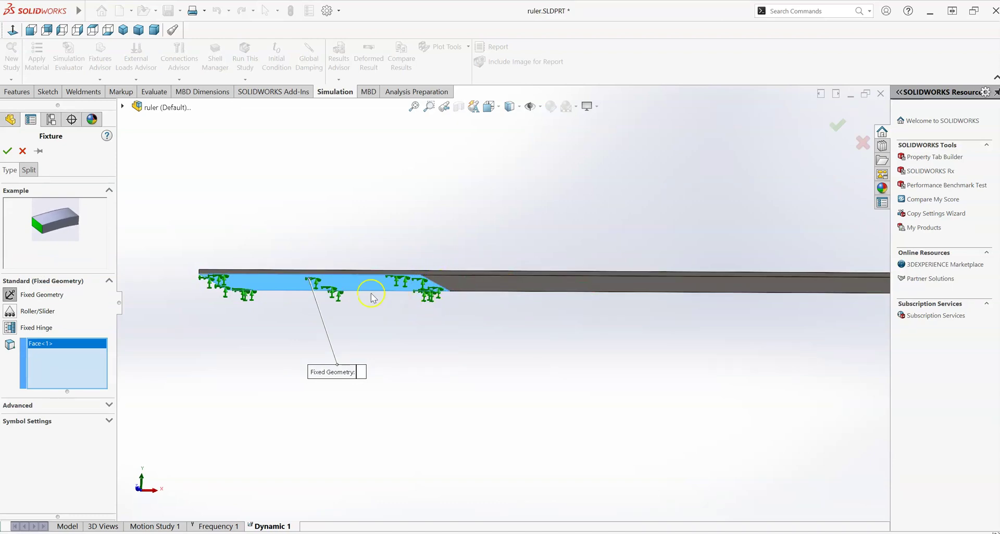
pyautogui.moveTo(422, 303); pyautogui.dragTo(417, 323, button='middle')
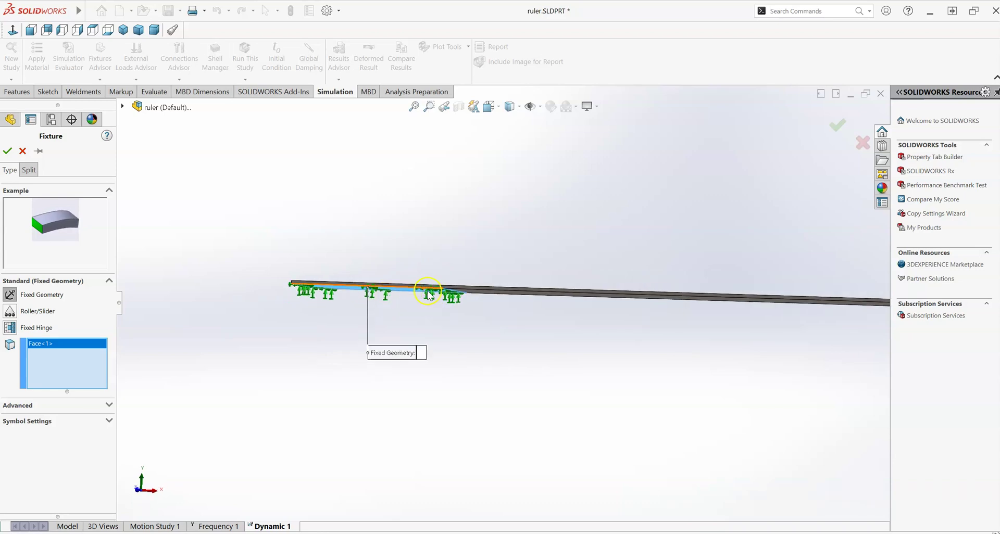
pyautogui.scroll(4, 432, 307)
pyautogui.moveTo(629, 394); pyautogui.dragTo(656, 389, button='middle')
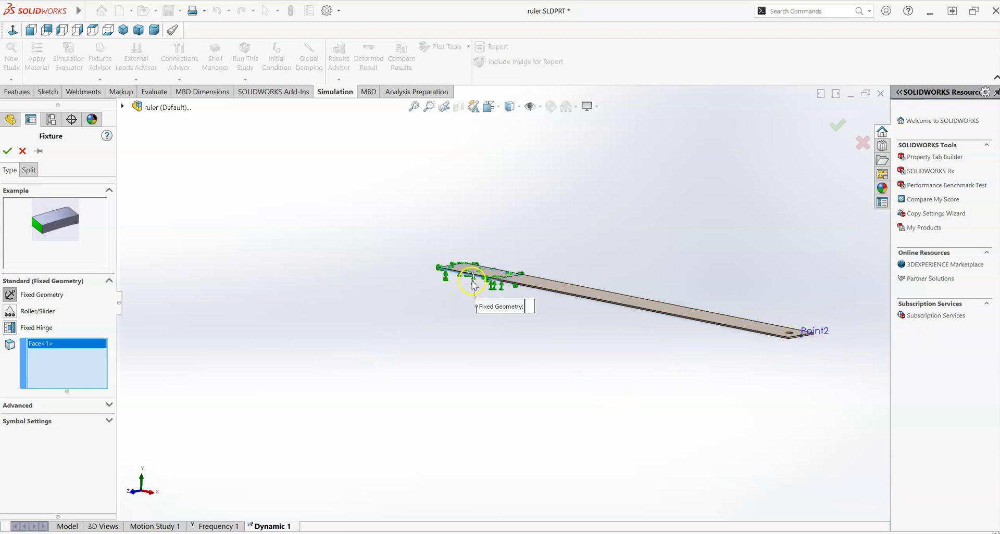
pyautogui.click(7, 152)
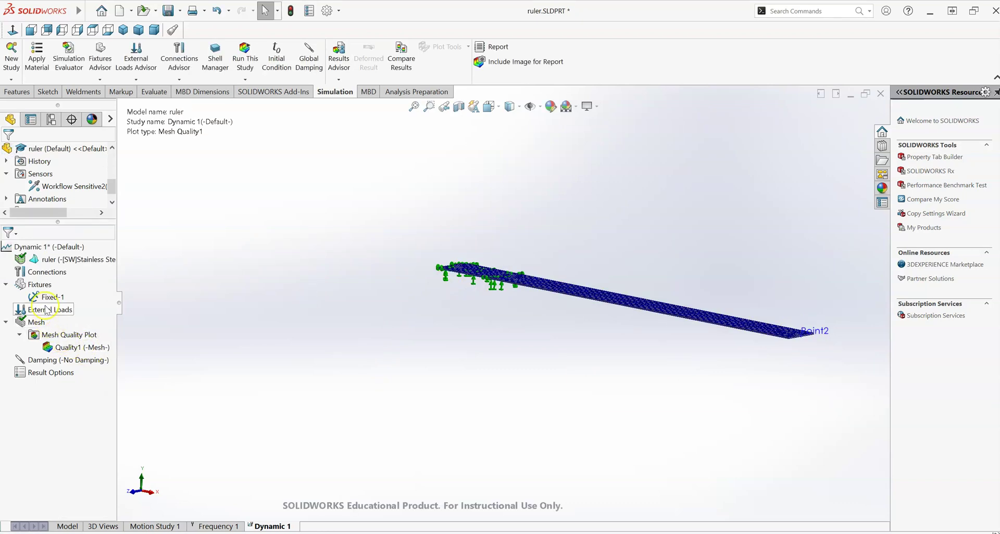
# - Start a Force load under External Loads on the ruler's tip end face
pyautogui.click(46, 310)
pyautogui.scroll(-5, 655, 330)
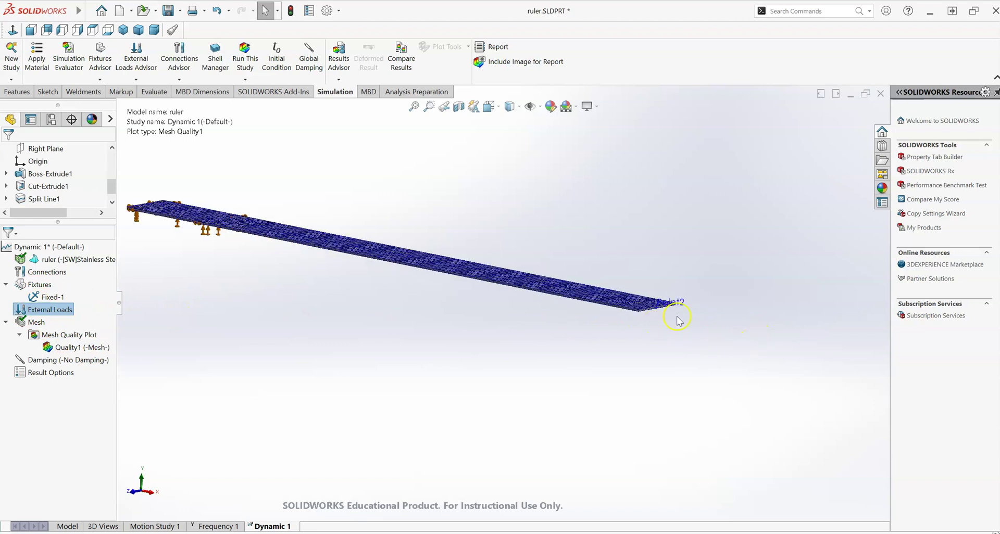
pyautogui.moveTo(599, 315); pyautogui.dragTo(404, 375, button='middle')
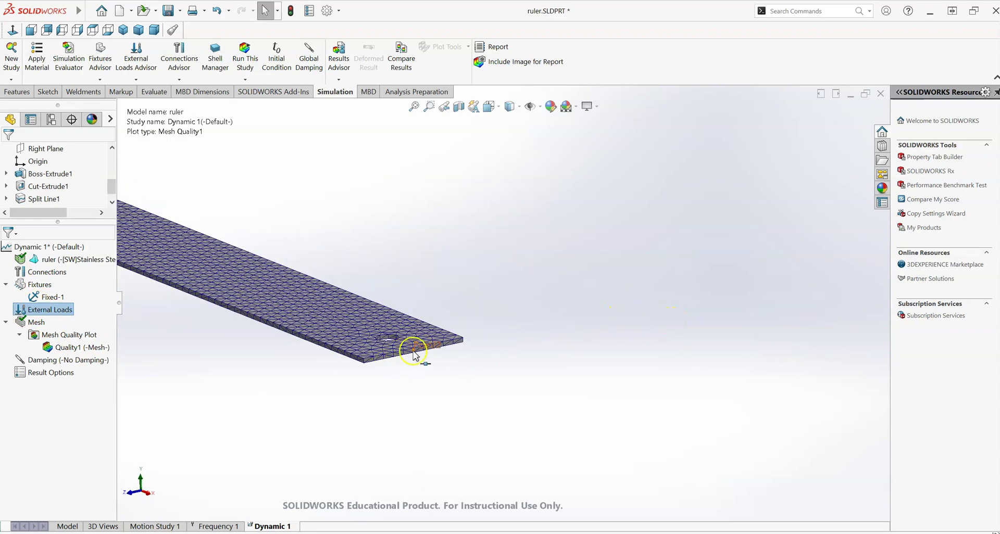
pyautogui.rightClick(43, 310)
pyautogui.click(70, 318)
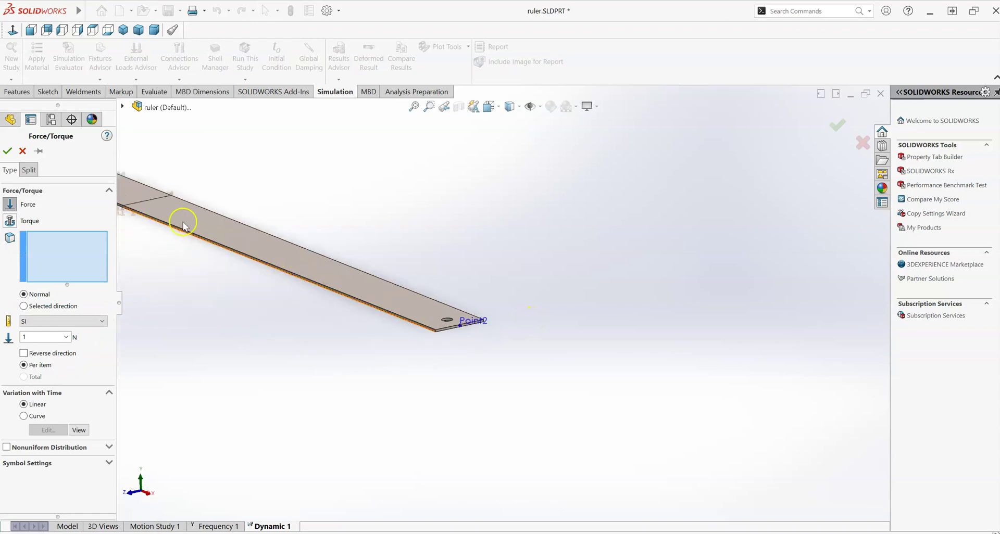
pyautogui.scroll(-3, 443, 349)
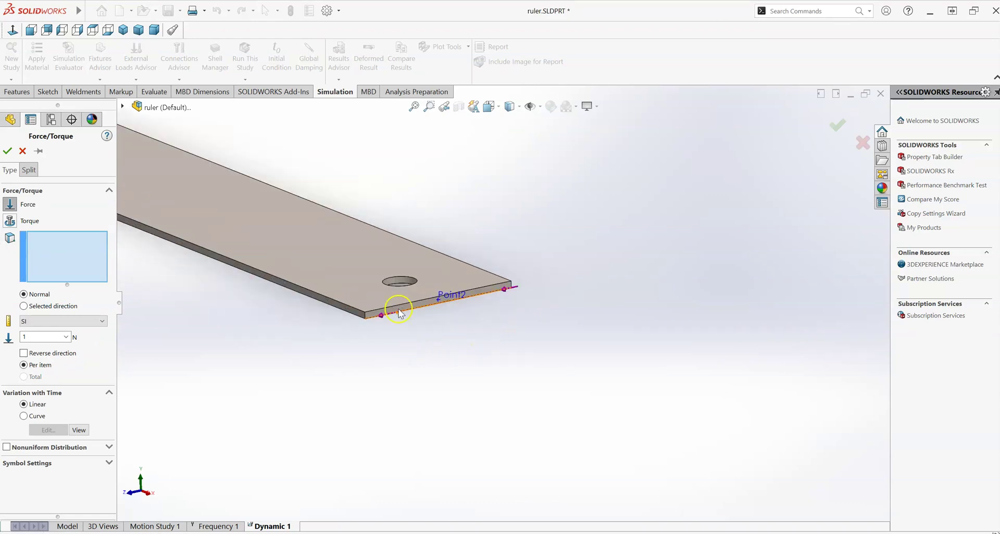
pyautogui.click(400, 309)
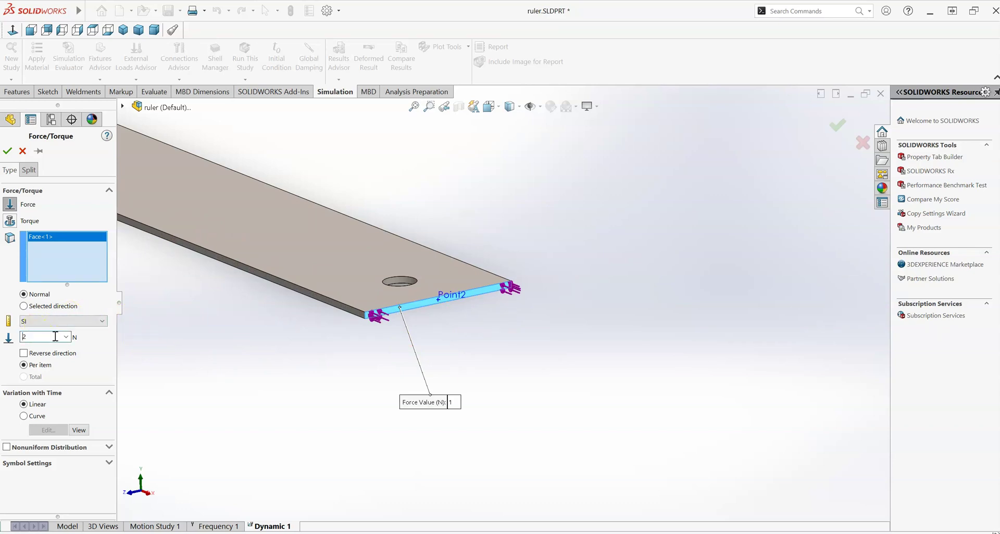
# - Remove the stray corner edge from the force selection and restore the original direction
pyautogui.click(24, 353)
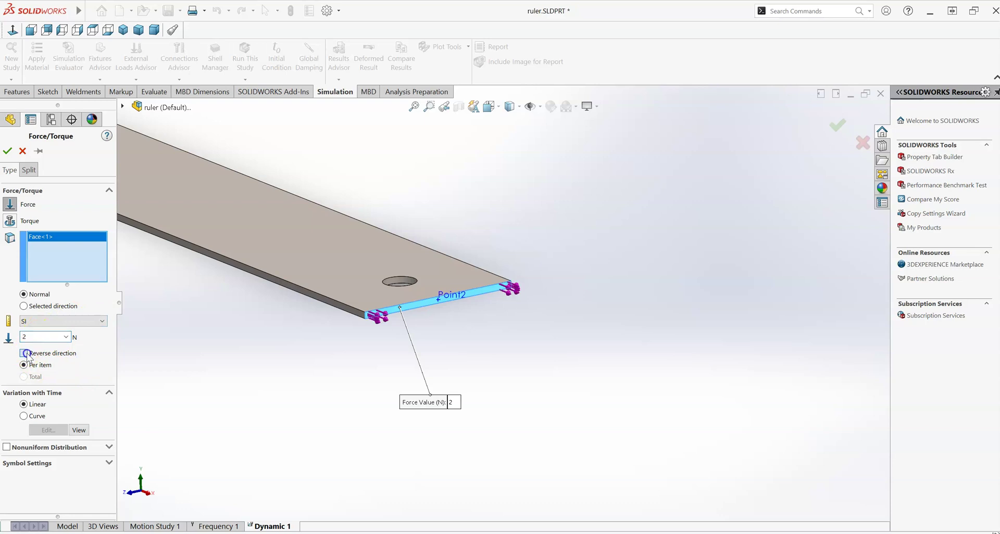
pyautogui.moveTo(315, 359); pyautogui.dragTo(325, 356, button='middle')
pyautogui.scroll(-5, 403, 312)
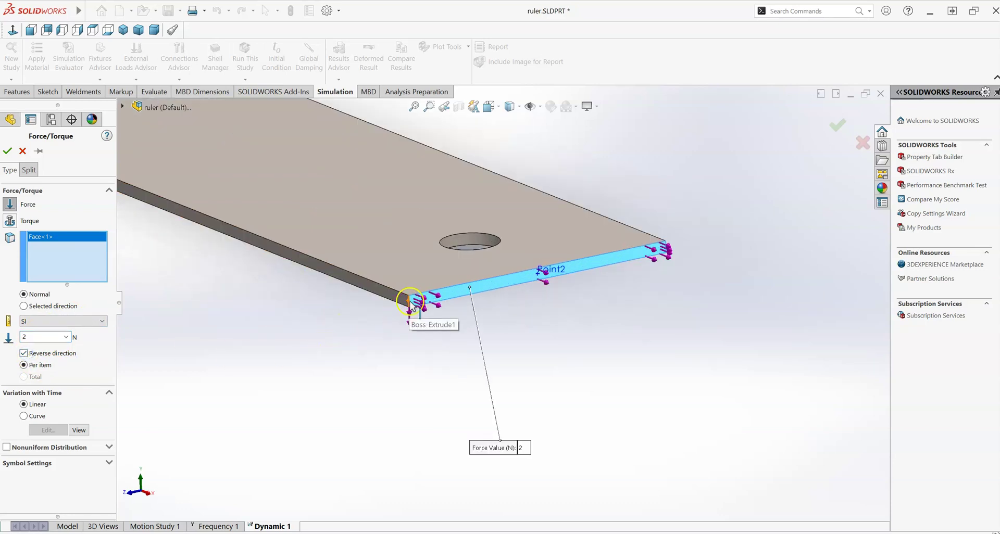
pyautogui.click(410, 302)
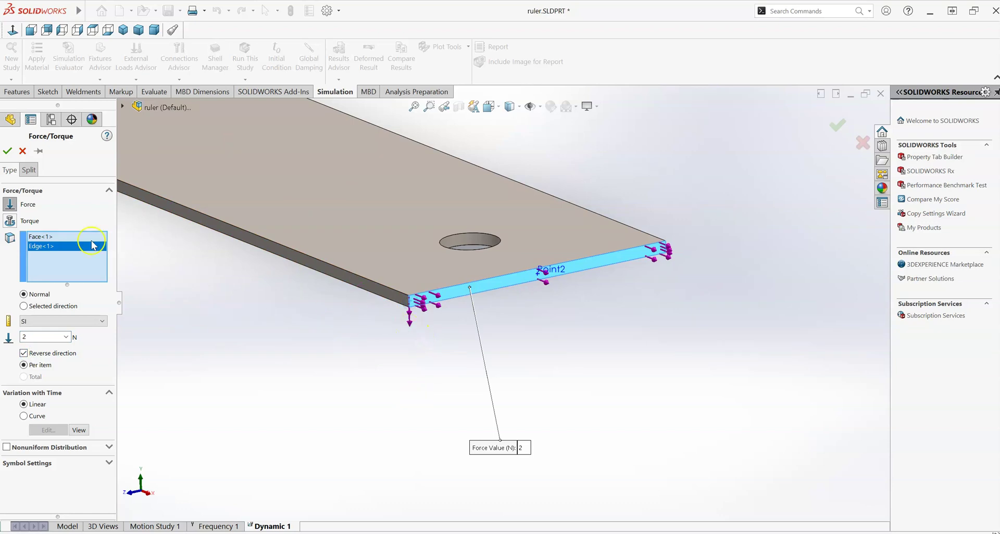
pyautogui.rightClick(37, 247)
pyautogui.click(61, 264)
pyautogui.click(28, 354)
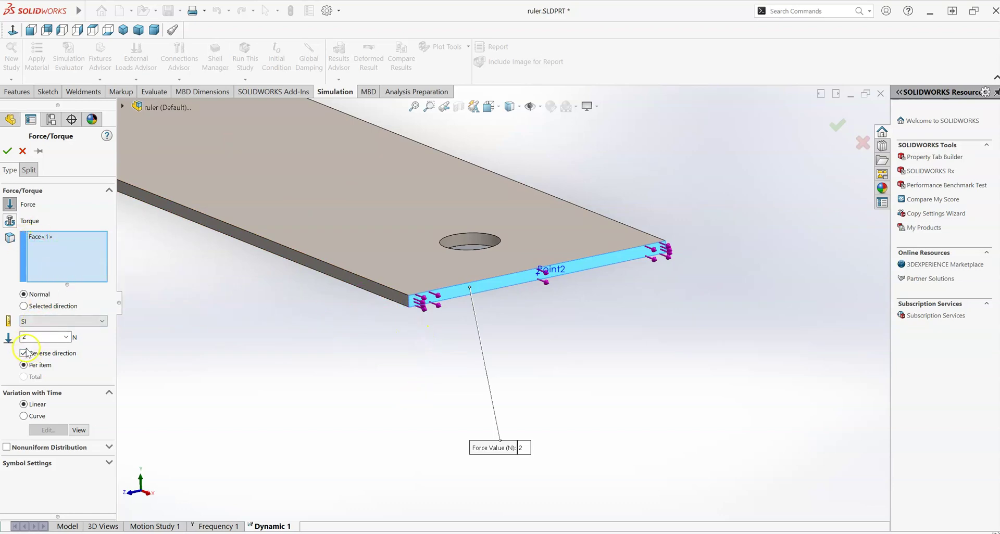
# - Switch the force to Selected direction, using Top Plane as the direction reference
pyautogui.click(24, 307)
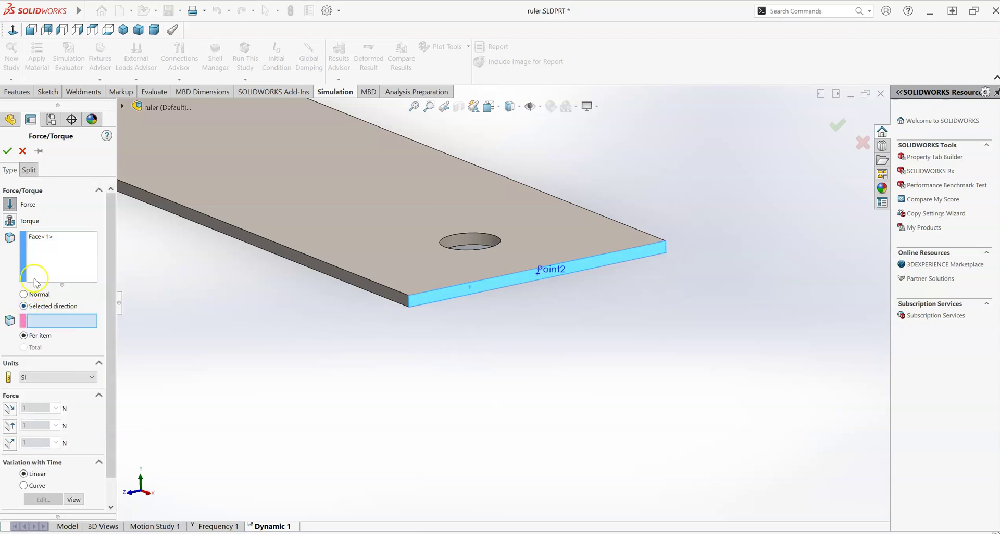
pyautogui.click(46, 240)
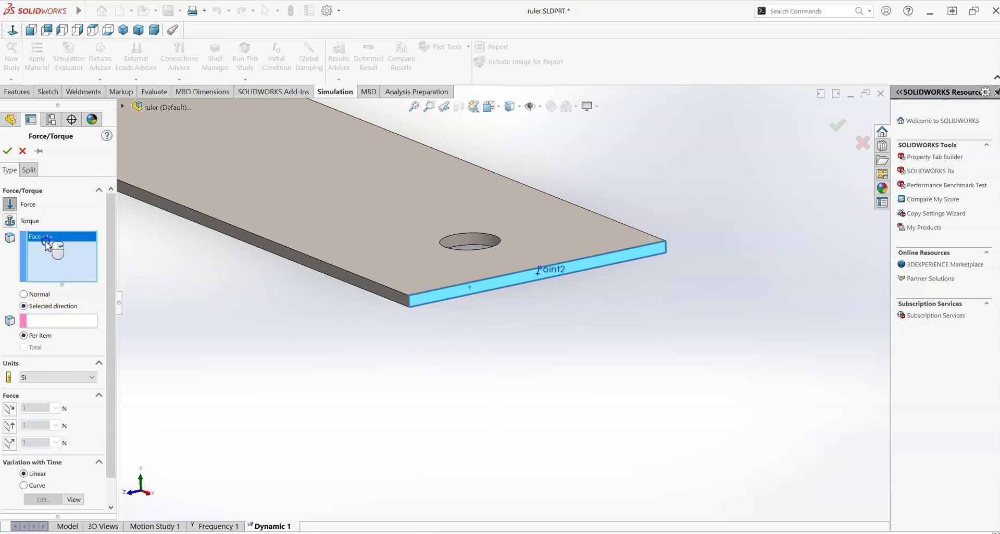
pyautogui.click(32, 321)
pyautogui.scroll(-2, 411, 308)
pyautogui.click(418, 290)
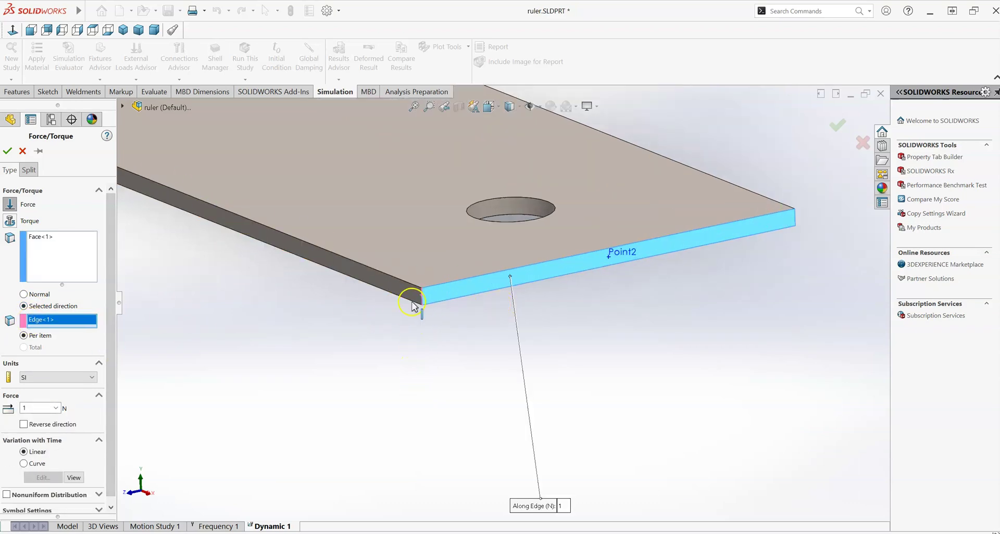
pyautogui.scroll(2, 301, 337)
pyautogui.rightClick(50, 322)
pyautogui.click(73, 326)
pyautogui.scroll(3, 167, 263)
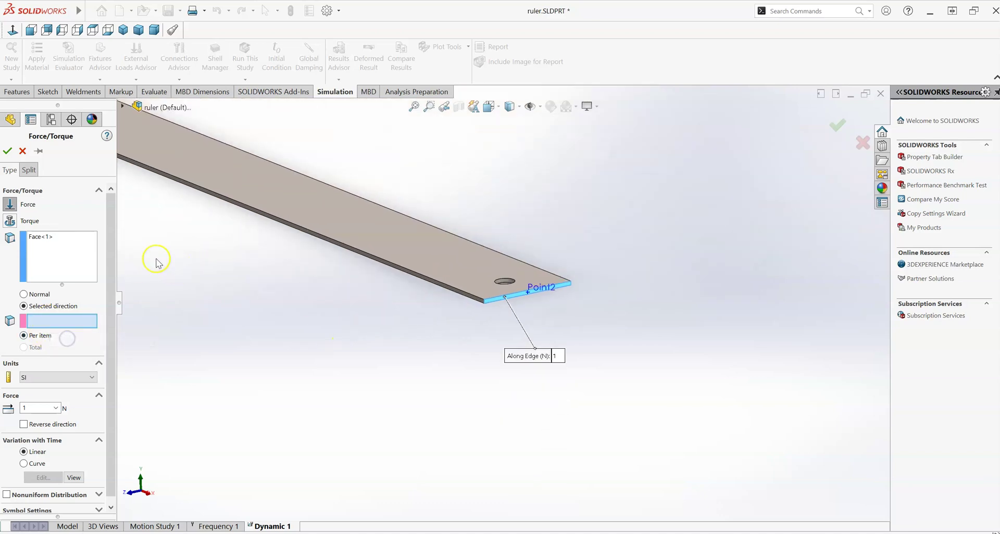
pyautogui.click(124, 107)
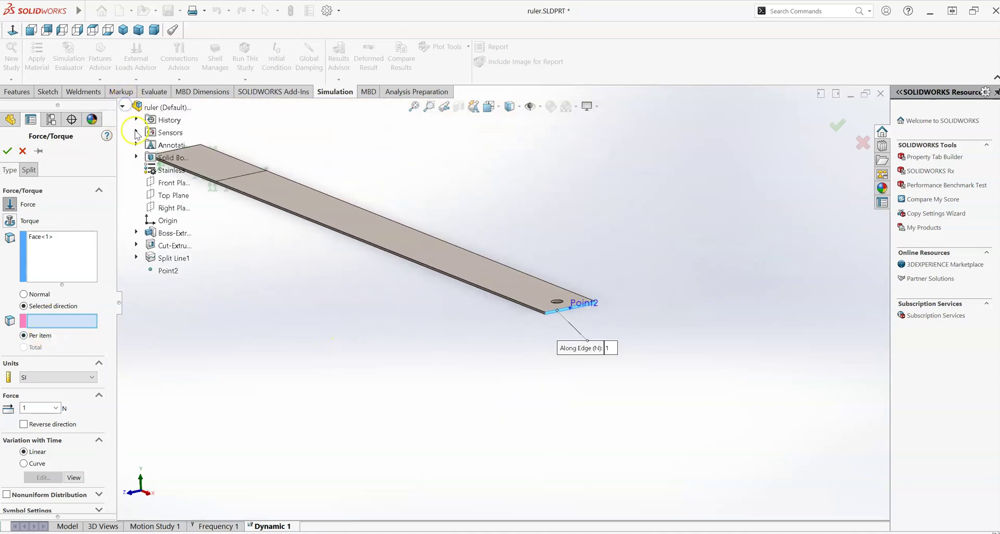
pyautogui.click(167, 196)
# - Enter 2 N normal to Top Plane and check Reverse direction
pyautogui.scroll(-1, 113, 425)
pyautogui.doubleClick(28, 402)
pyautogui.write('2')
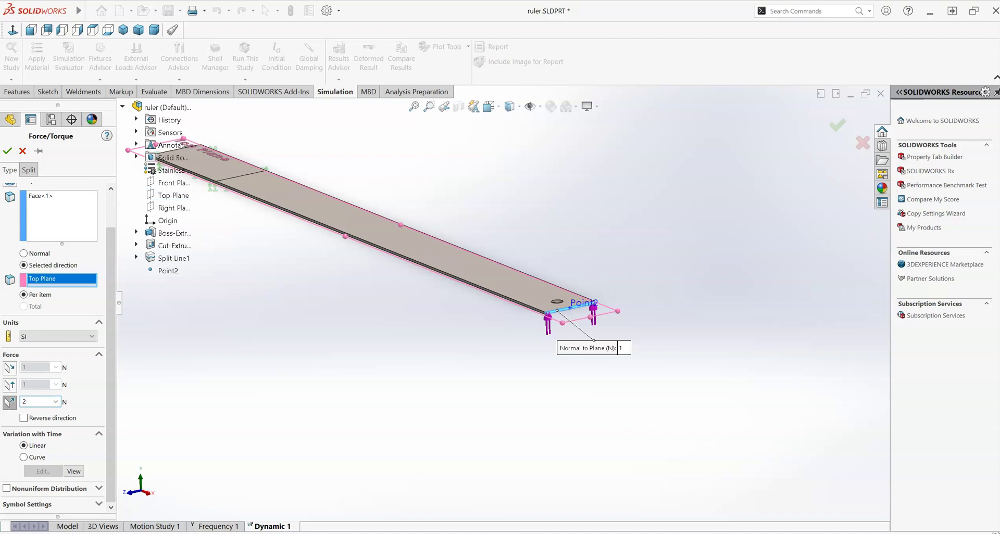
pyautogui.click(26, 418)
pyautogui.click(24, 418)
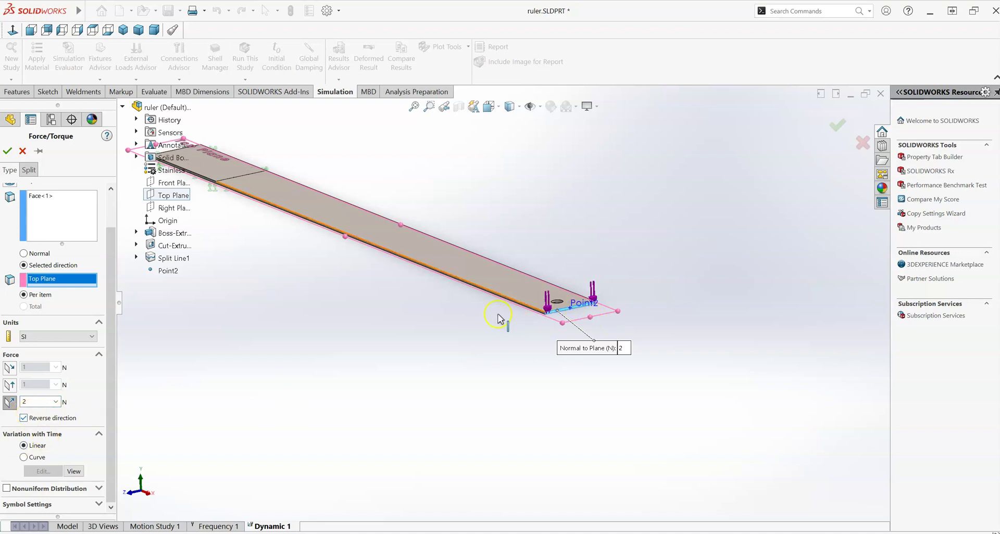
pyautogui.scroll(-3, 580, 315)
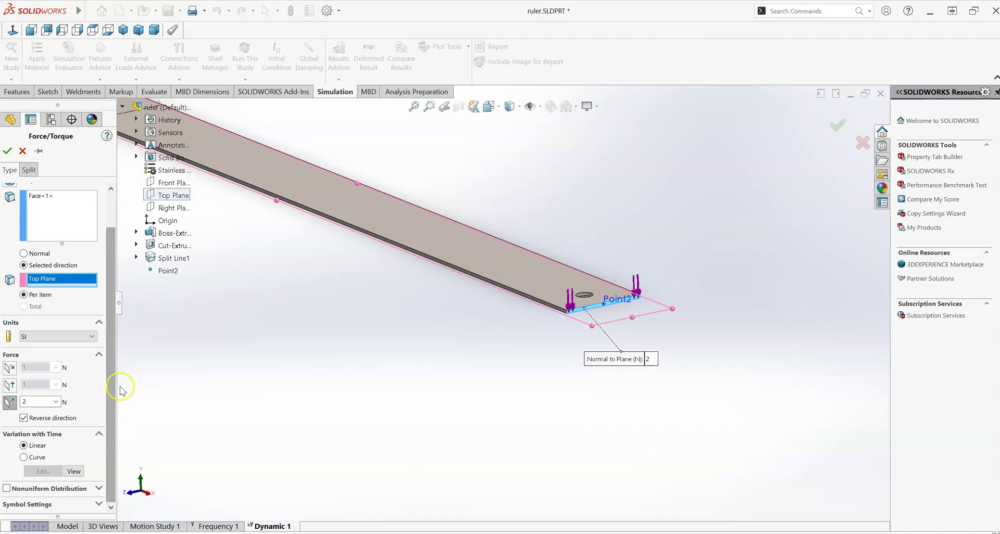
pyautogui.scroll(2, 386, 365)
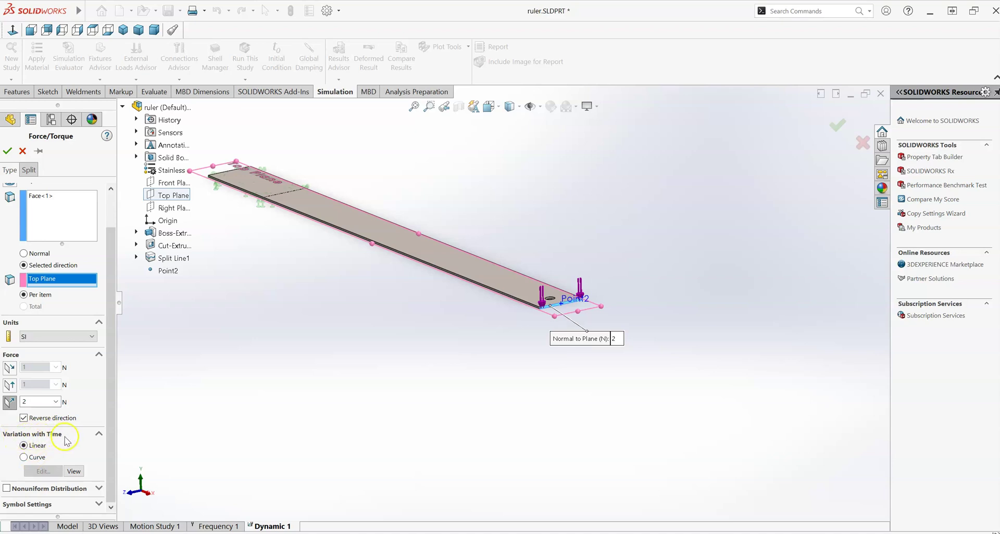
# - Set Variation with Time to Curve and edit the time curve points, rising from 0 at 0 s to 1 at 1 s
pyautogui.click(23, 457)
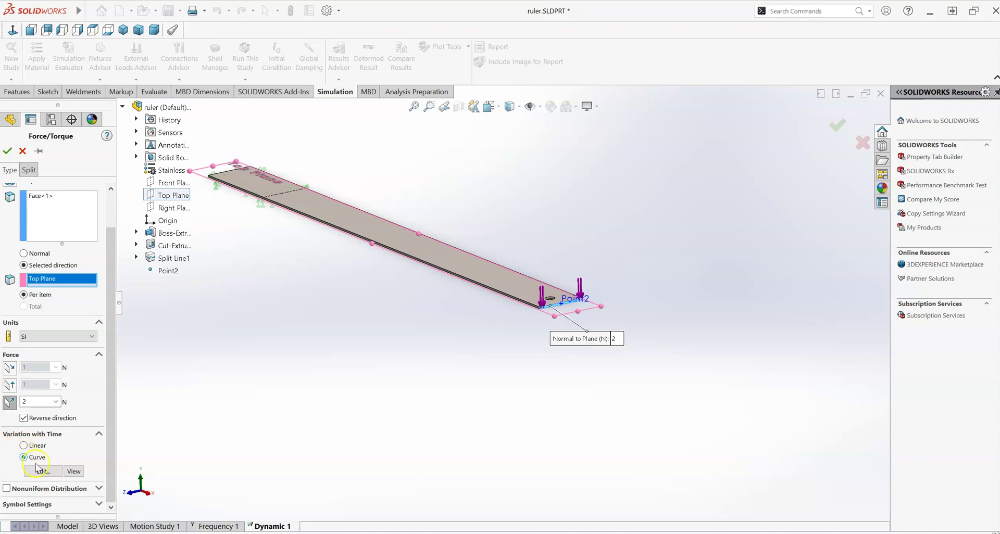
pyautogui.click(43, 471)
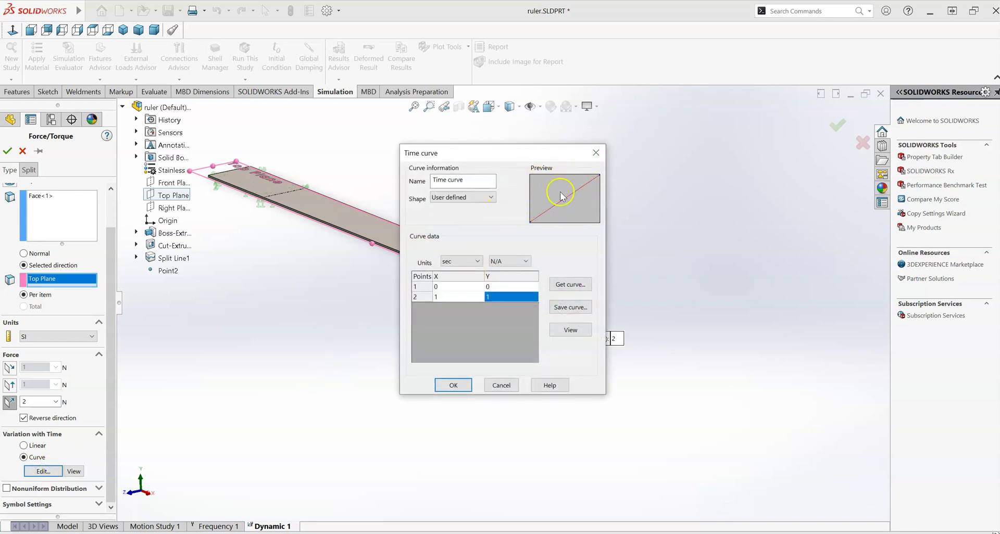
pyautogui.click(445, 286)
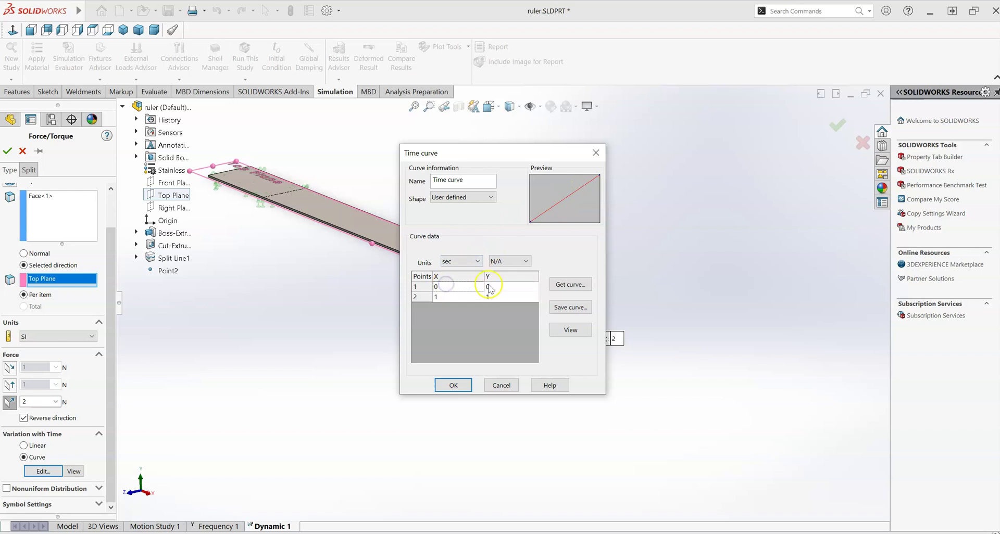
pyautogui.click(438, 285)
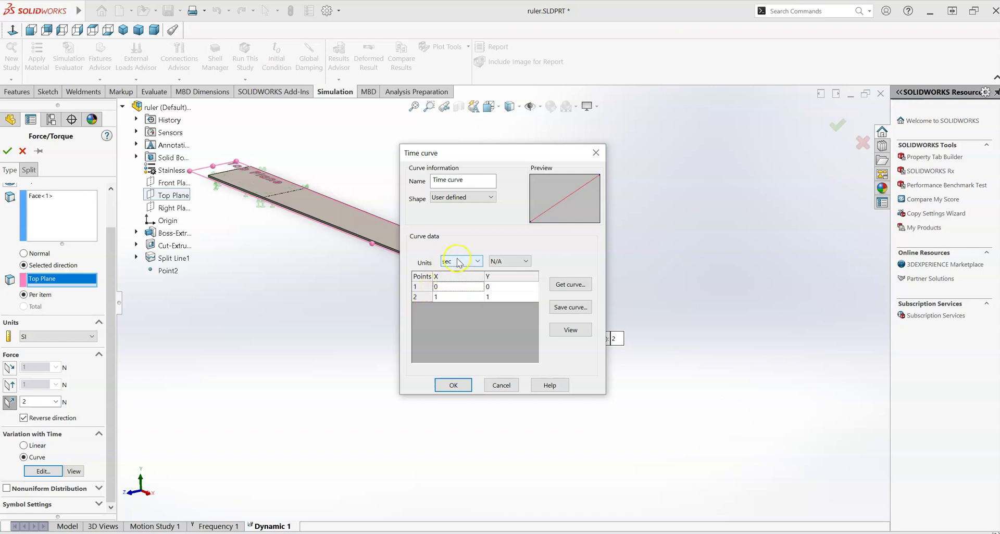
pyautogui.click(504, 288)
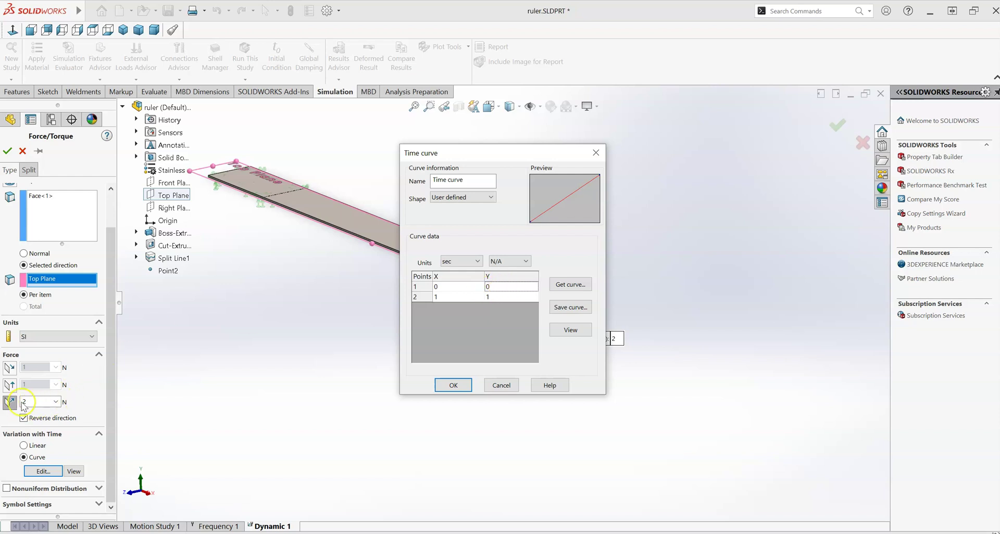
pyautogui.click(500, 297)
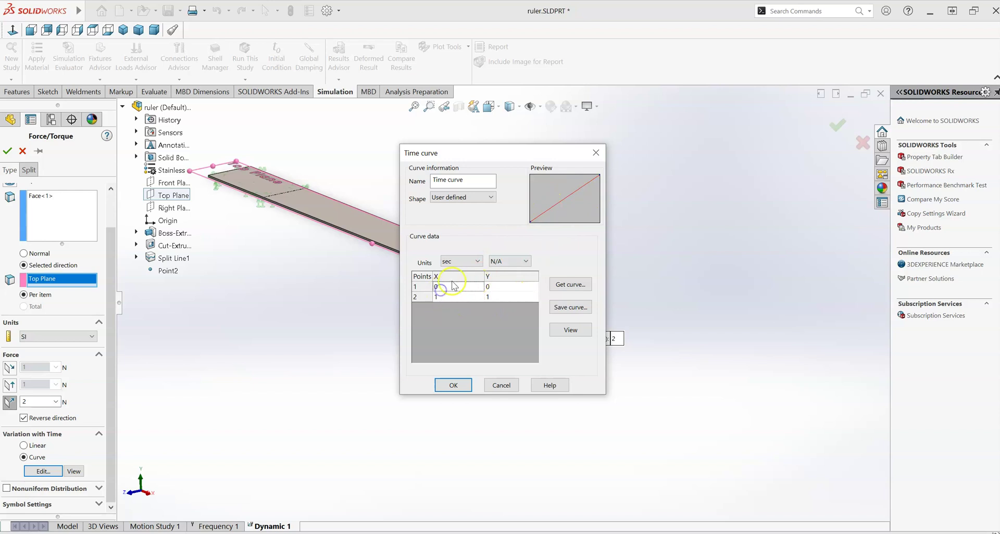
# - Adjust the first two curve points so the force multiplier reaches 1 at 0.2 s
pyautogui.click(497, 287)
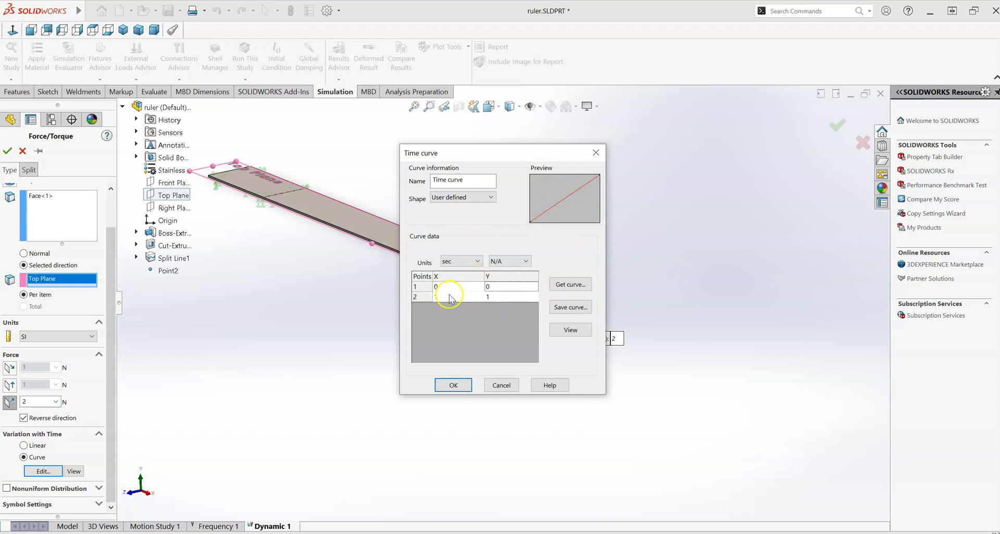
pyautogui.click(487, 287)
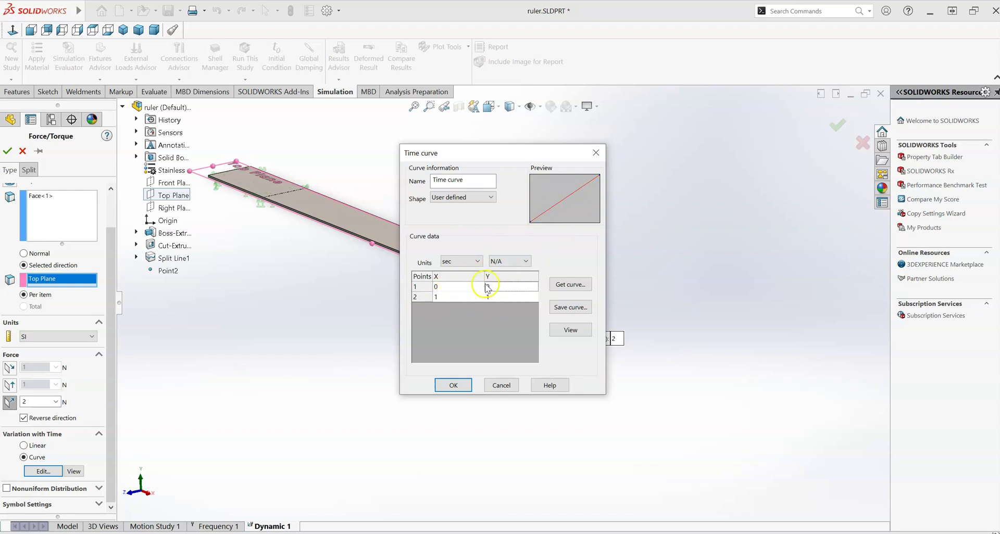
pyautogui.click(445, 298)
pyautogui.press('BackSpace')
pyautogui.write('0.2')
pyautogui.click(489, 297)
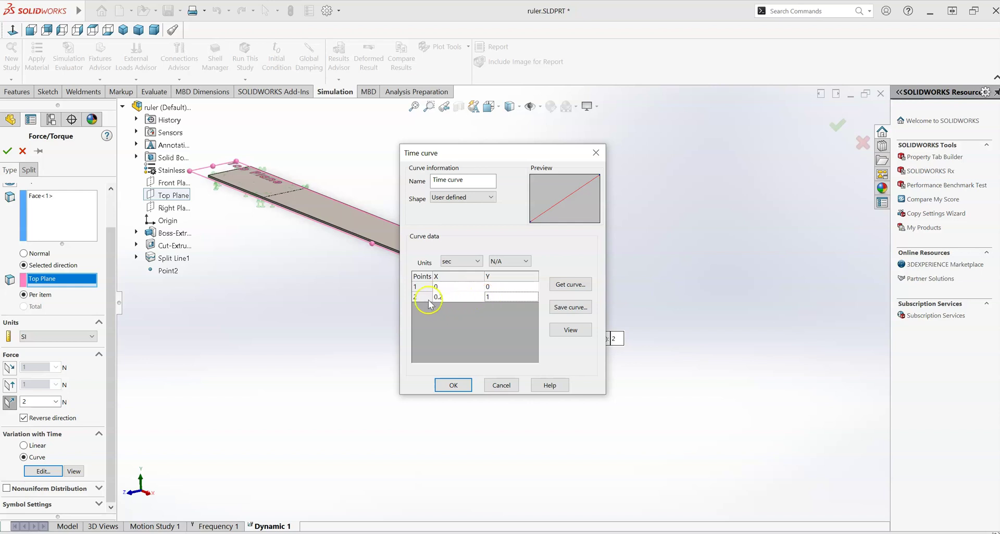
# - Add a third curve point at 0.21 s with a multiplier of 0
pyautogui.click(423, 303)
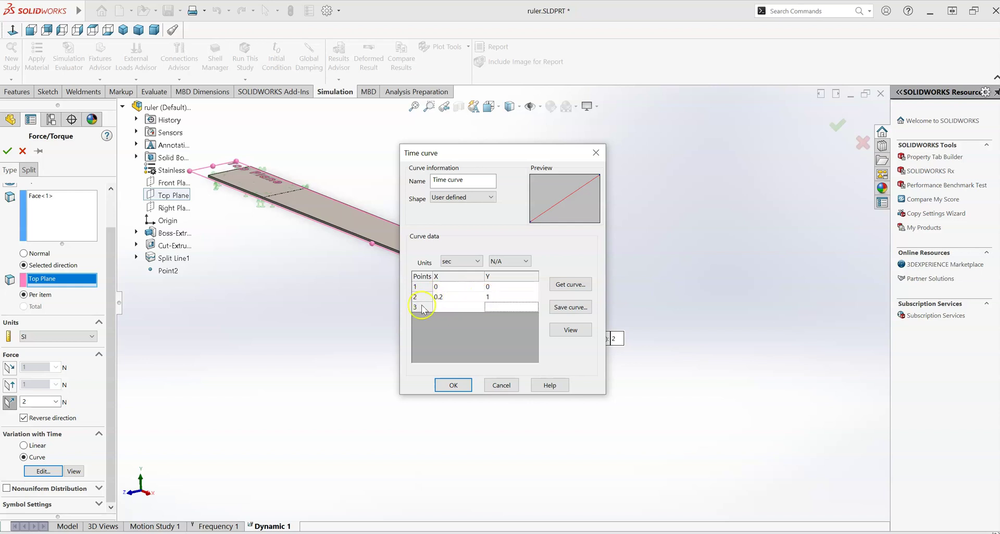
pyautogui.click(422, 307)
pyautogui.click(450, 307)
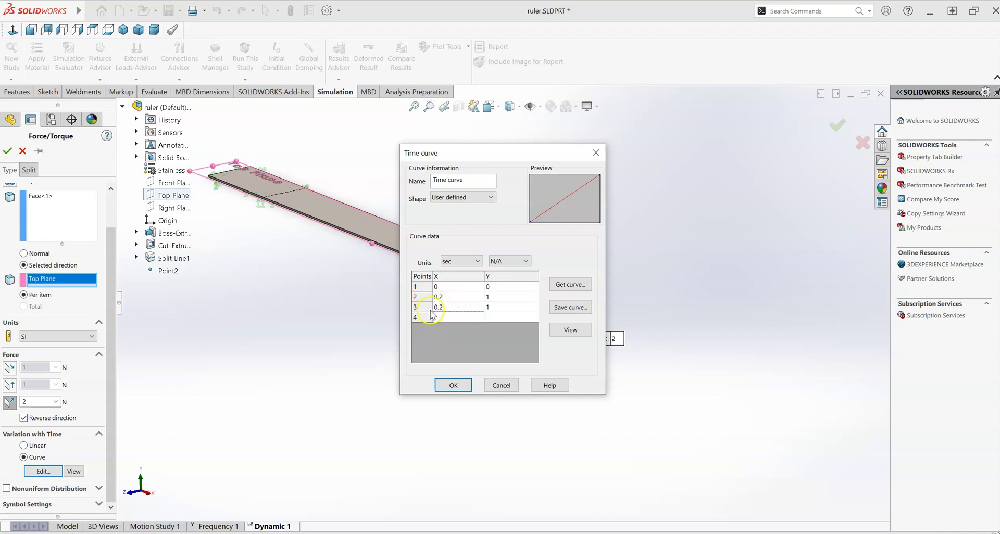
pyautogui.click(441, 308)
pyautogui.click(446, 307)
pyautogui.click(450, 309)
pyautogui.write('1')
pyautogui.click(456, 267)
pyautogui.click(503, 308)
pyautogui.write('0')
pyautogui.press('Return')
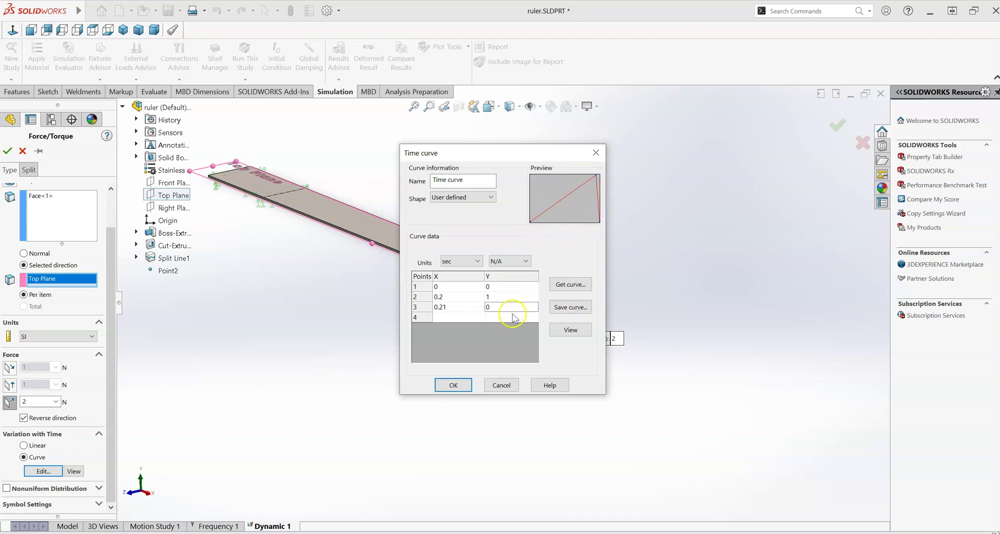
# - Add a fourth point at 2 s with multiplier 0, and move the curve editor aside to show the ruler
pyautogui.click(464, 318)
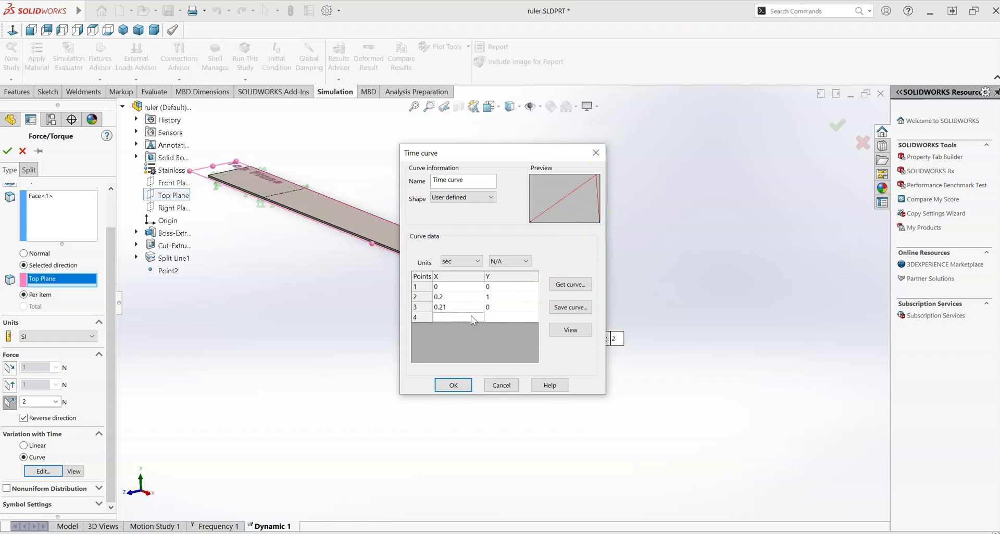
pyautogui.write('2')
pyautogui.click(509, 317)
pyautogui.write('0')
pyautogui.press('Return')
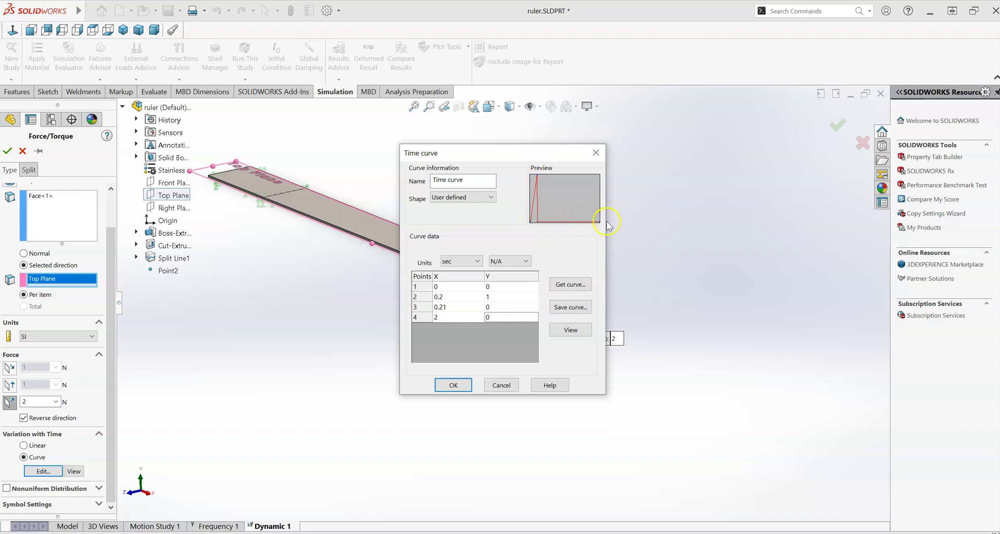
pyautogui.moveTo(538, 157); pyautogui.dragTo(797, 158)
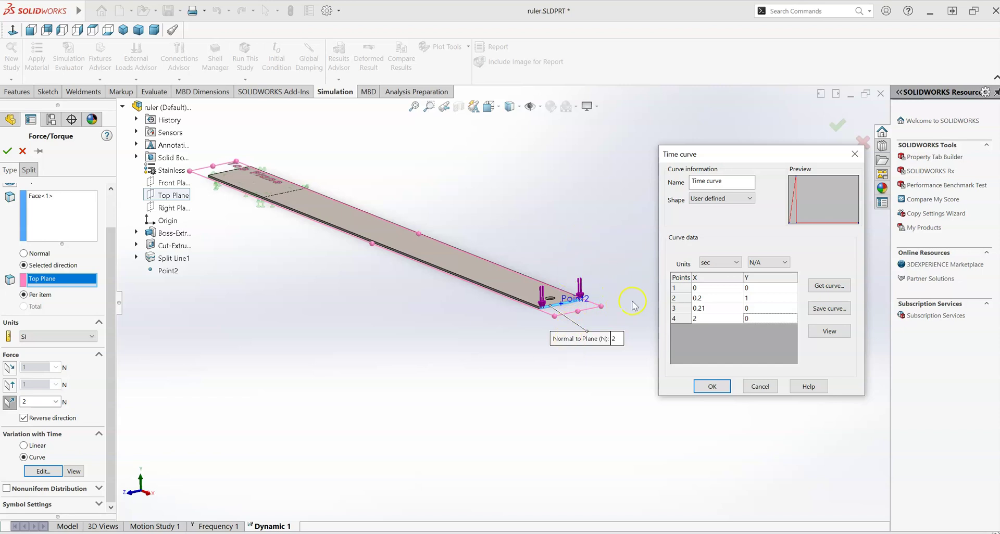
# - Accept the four-point pulse curve, reopen it to verify the points, and close it again
pyautogui.click(711, 388)
pyautogui.moveTo(335, 335); pyautogui.dragTo(320, 305, button='middle')
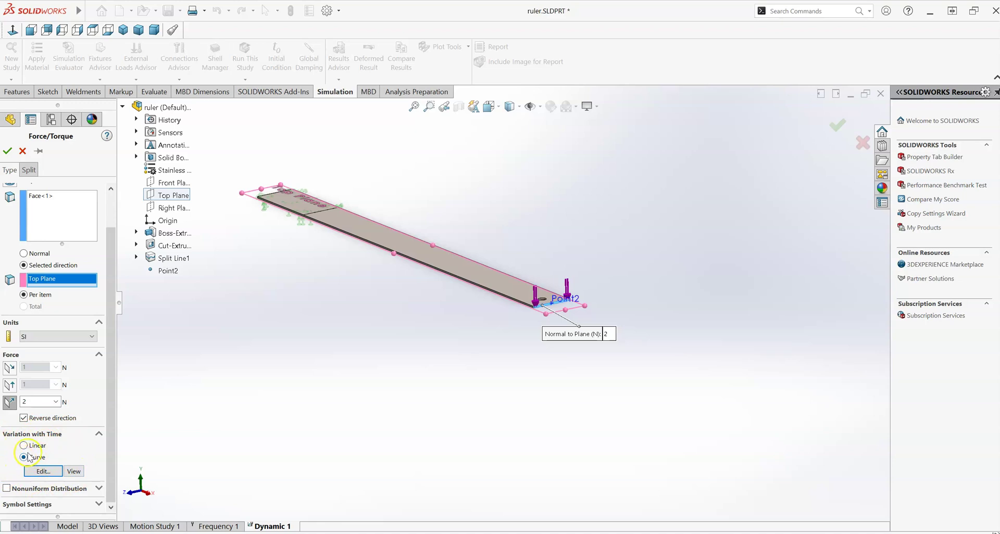
pyautogui.click(41, 472)
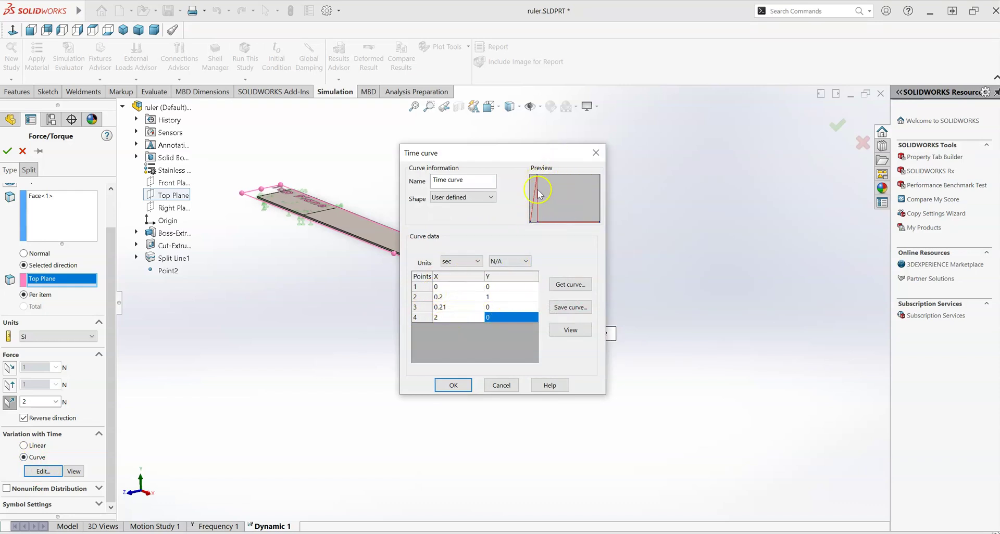
pyautogui.click(453, 386)
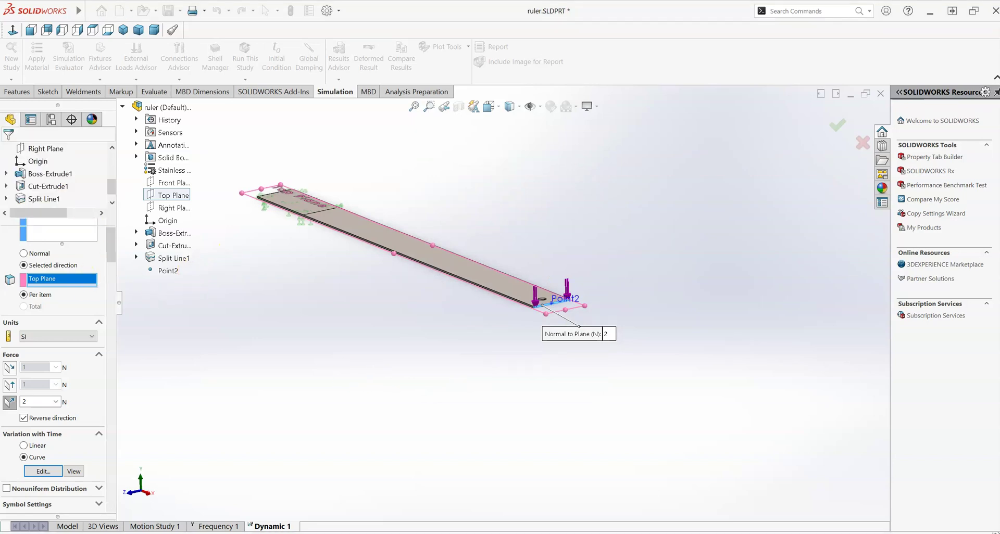
# - Accept the time-varying -2 N force, then review material, Fixed-1, Force-1, mesh and Damping in the study tree
pyautogui.press('Return')
pyautogui.click(41, 250)
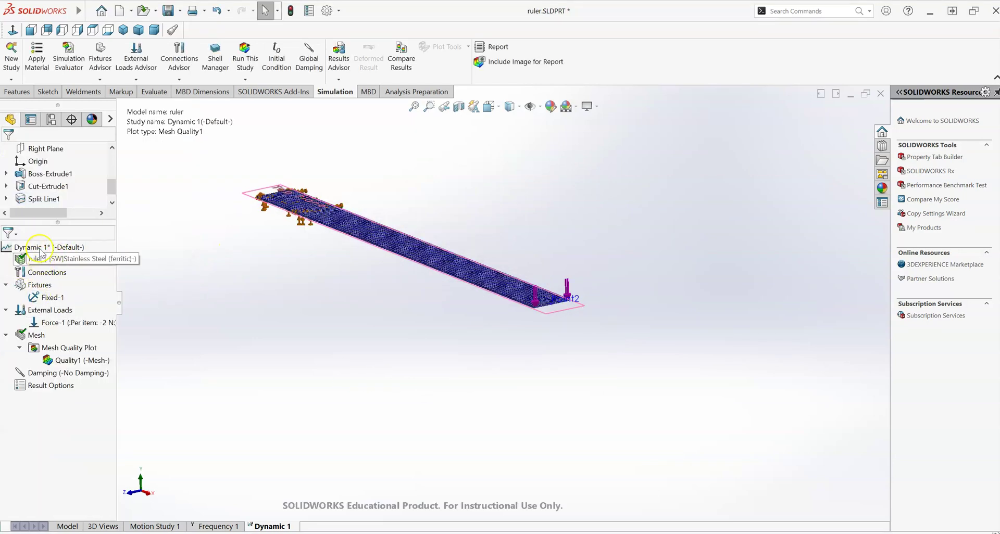
pyautogui.click(48, 259)
pyautogui.click(52, 297)
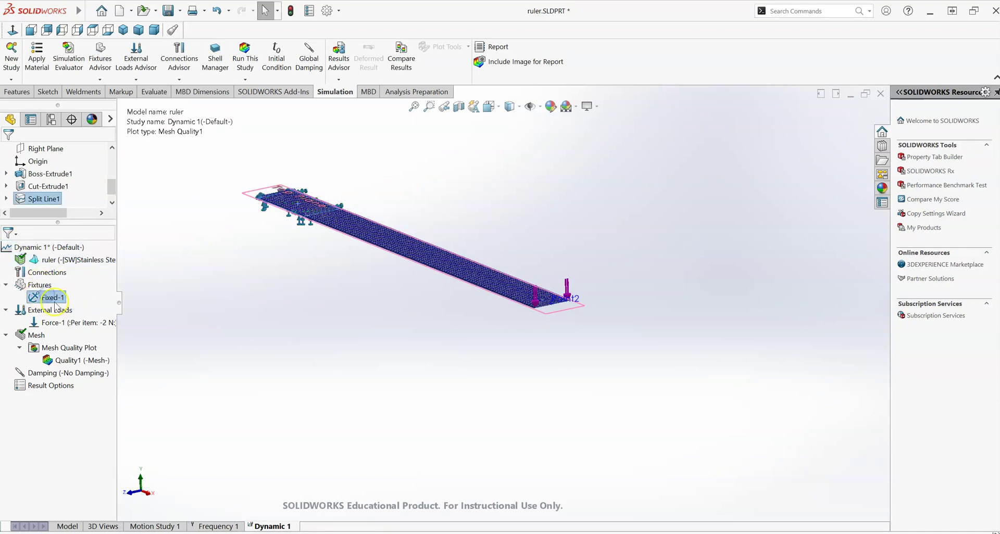
pyautogui.click(77, 322)
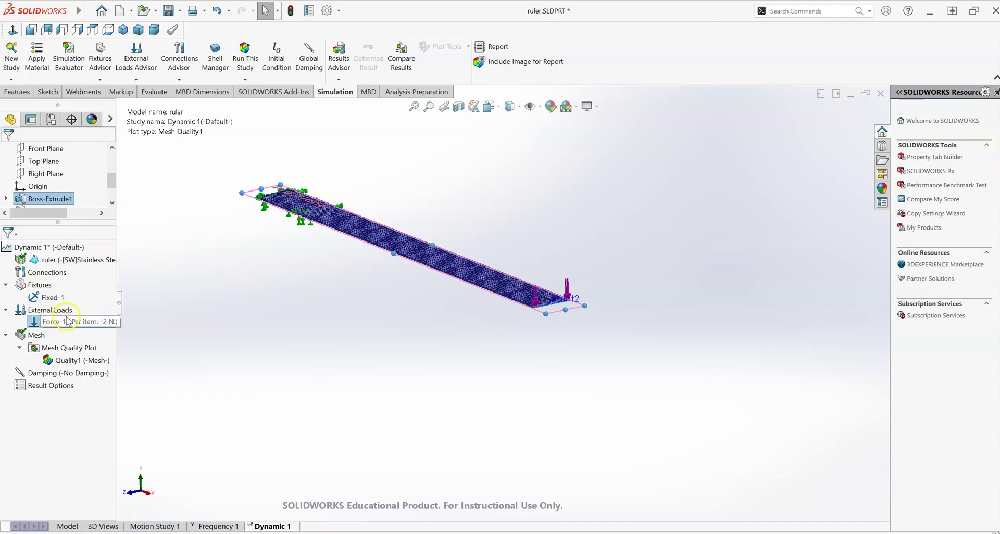
pyautogui.click(35, 335)
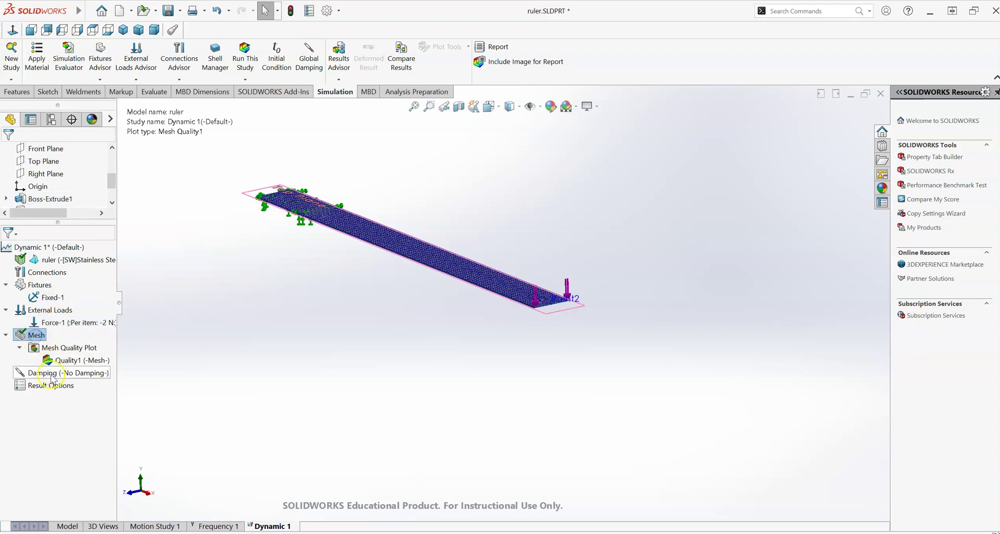
pyautogui.click(77, 374)
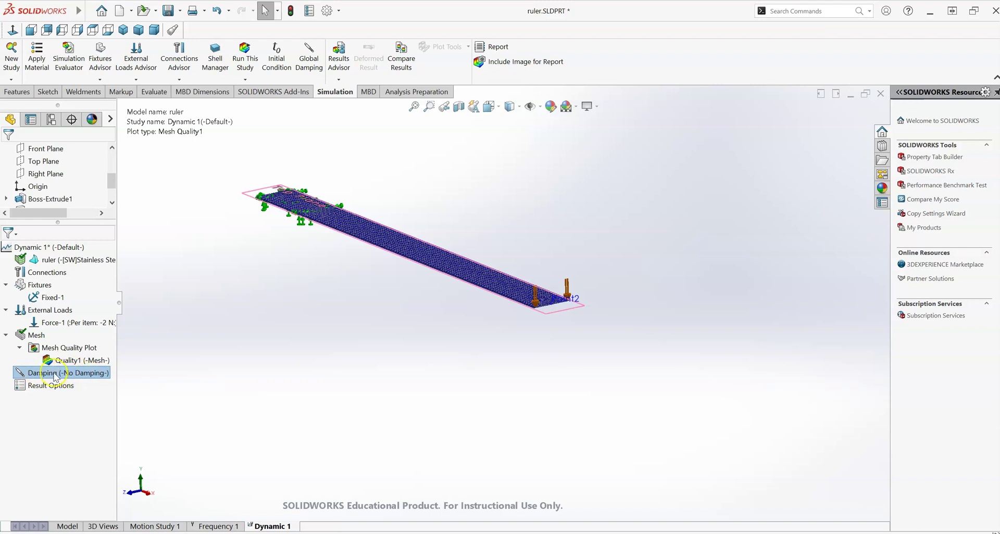
pyautogui.rightClick(52, 374)
# - Edit Damping to use modal damping with a 0.05 ratio for modes 1 to 15
pyautogui.click(78, 384)
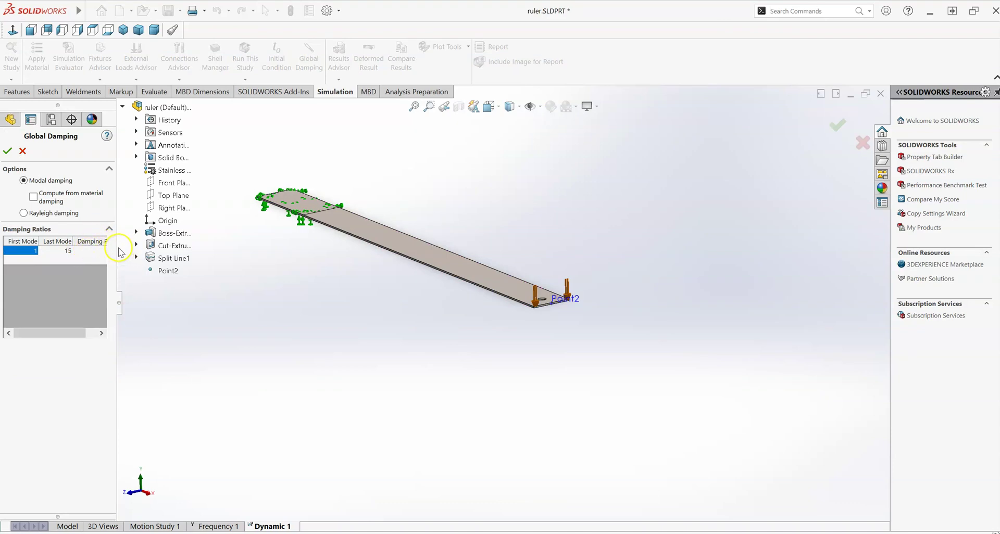
pyautogui.moveTo(118, 253); pyautogui.dragTo(146, 245)
pyautogui.click(97, 244)
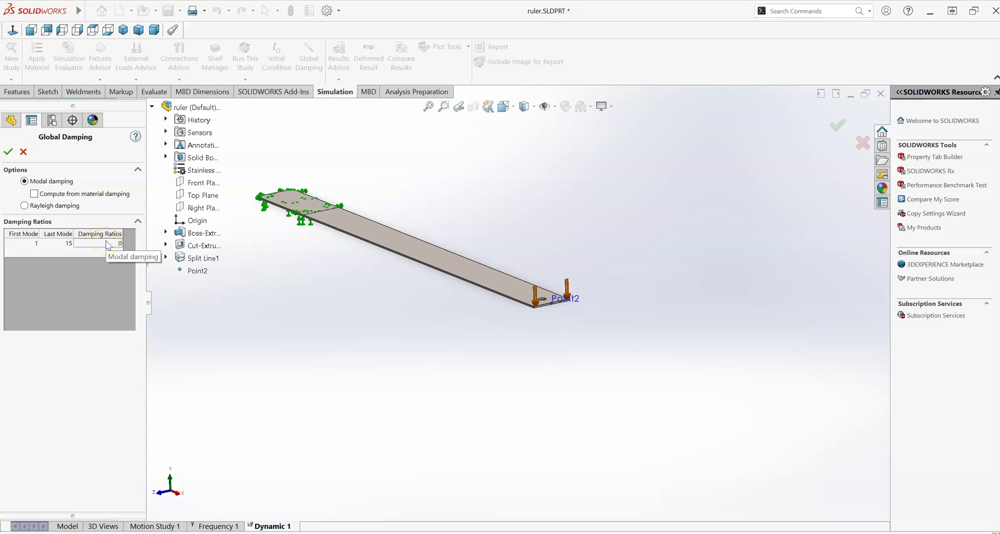
pyautogui.click(106, 242)
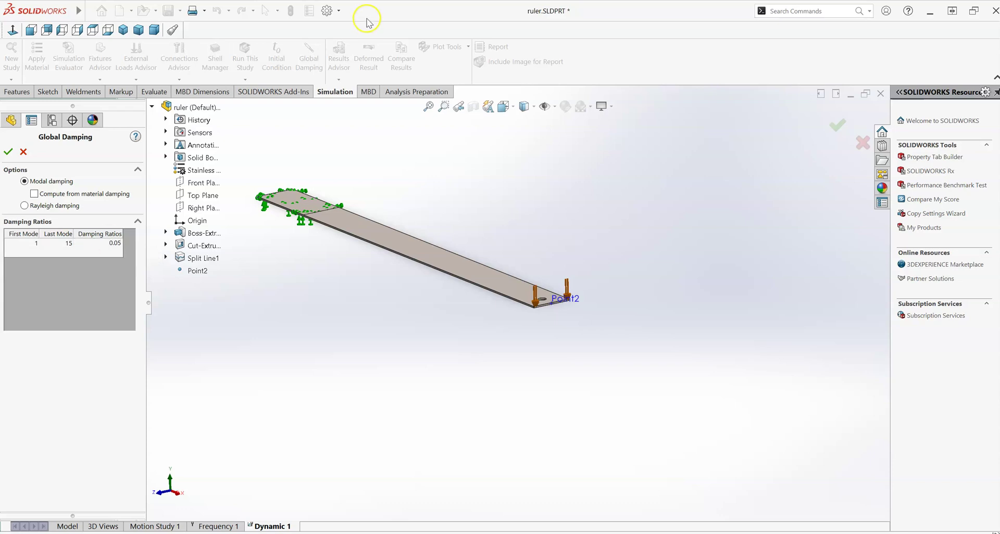
pyautogui.click(8, 152)
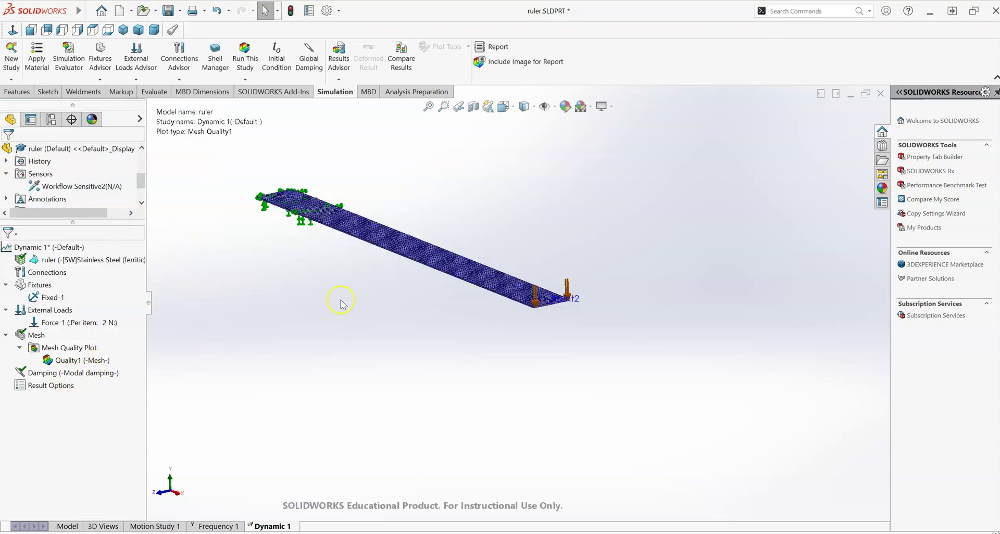
# - Rotate the meshed ruler and bring up the context menu of Result Options
pyautogui.moveTo(301, 276); pyautogui.dragTo(291, 239, button='middle')
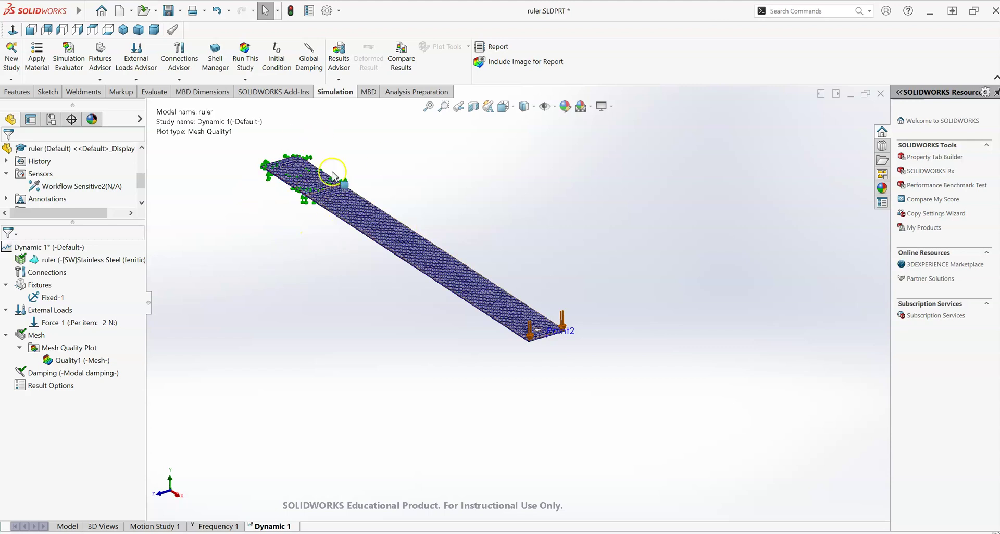
pyautogui.click(43, 388)
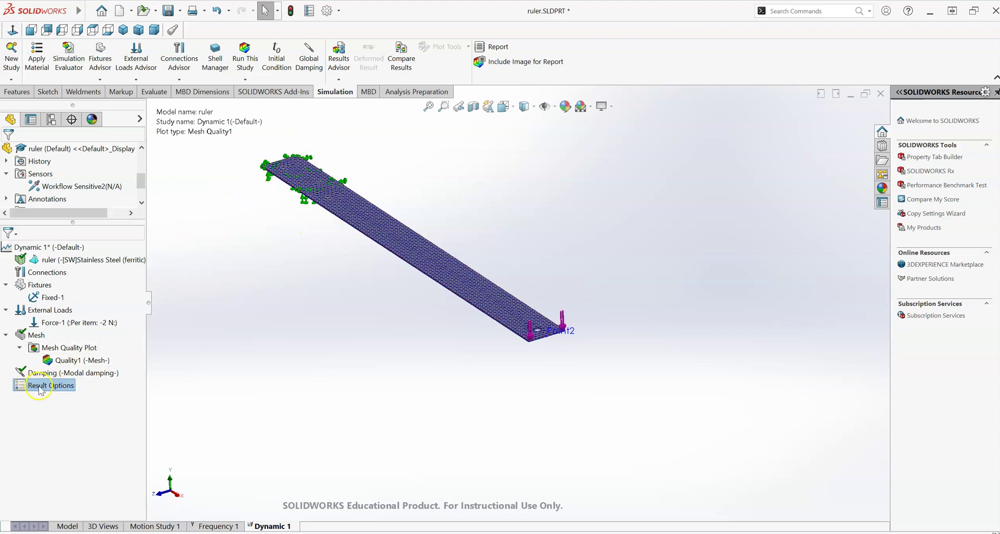
pyautogui.scroll(-3, 58, 172)
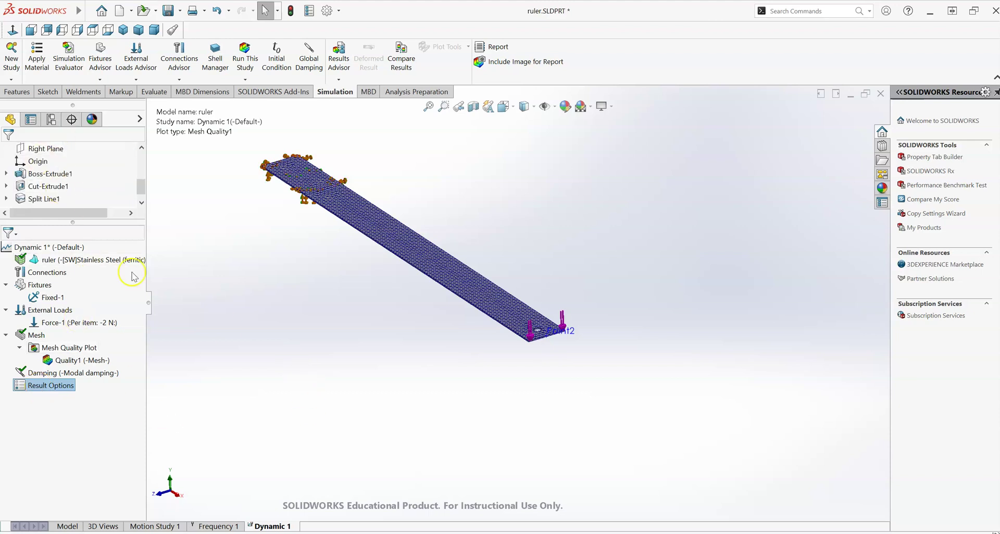
pyautogui.scroll(3, 52, 177)
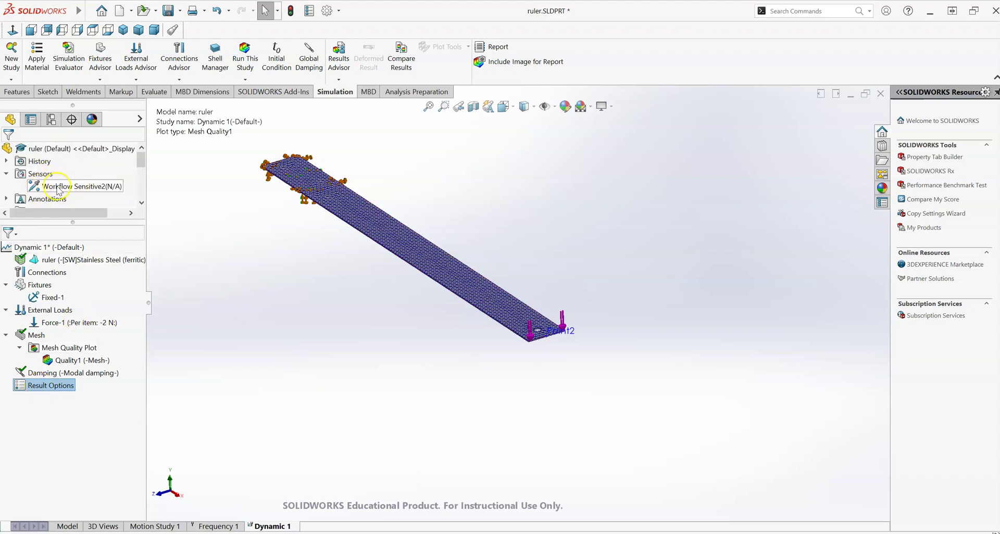
pyautogui.rightClick(38, 388)
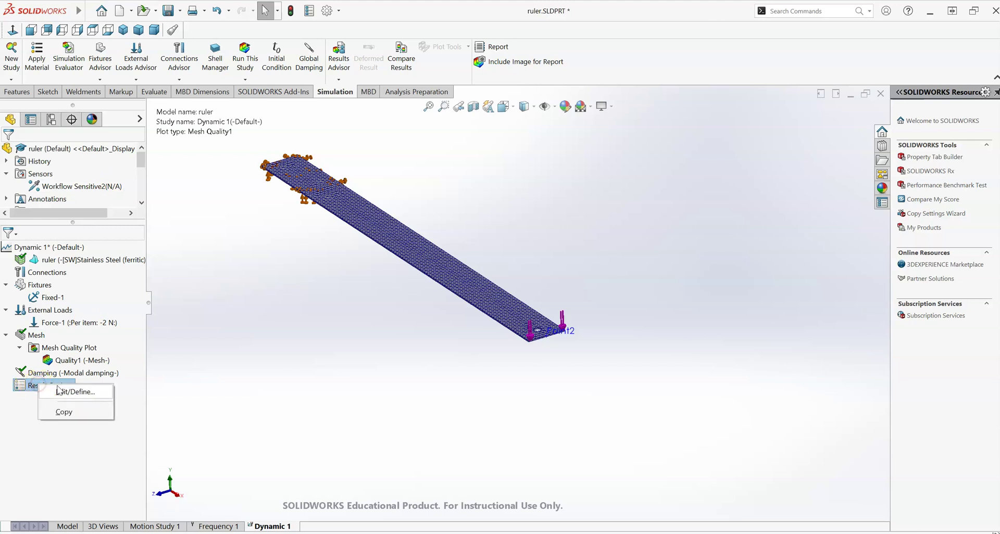
# - Edit Result Options to graph at All Tracked Data Sensors and apply
pyautogui.click(52, 394)
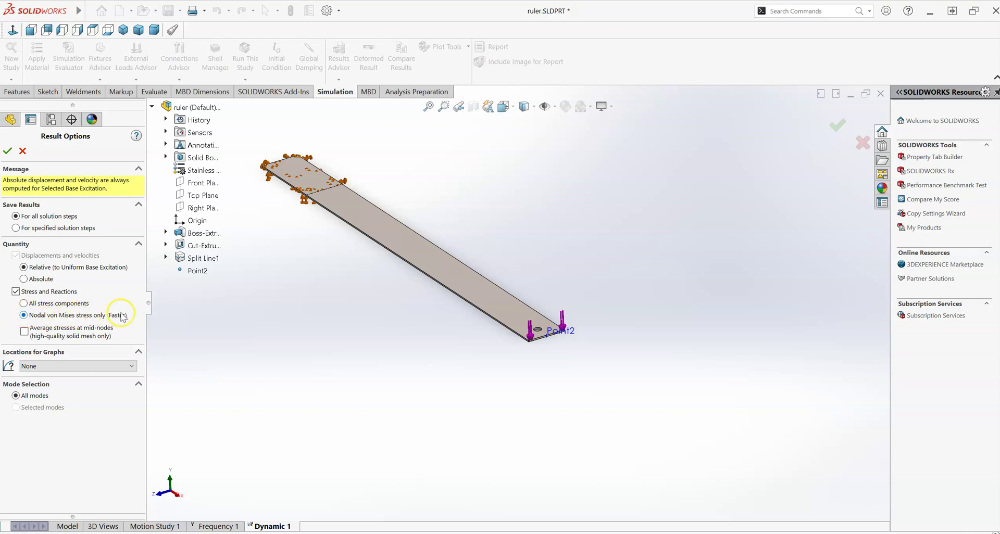
pyautogui.click(31, 367)
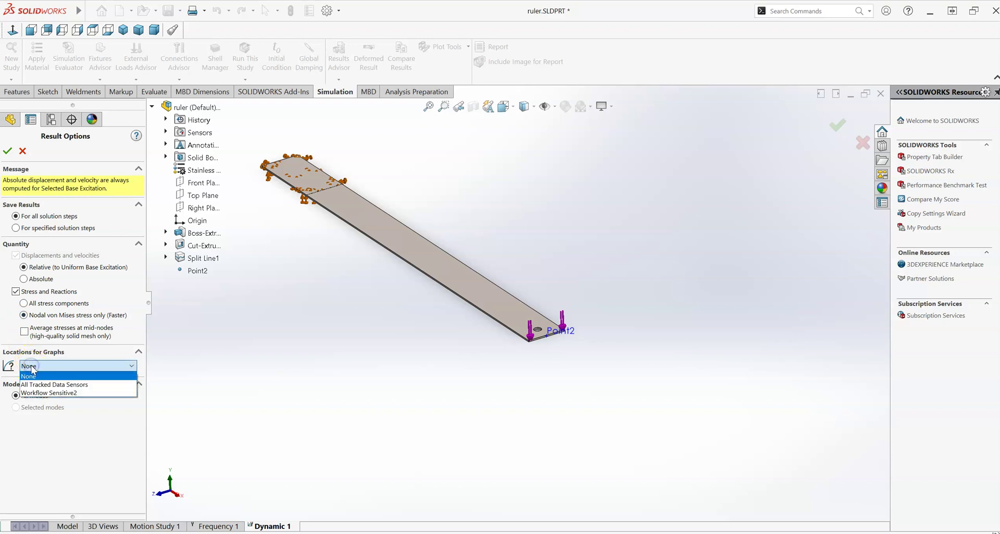
pyautogui.click(34, 371)
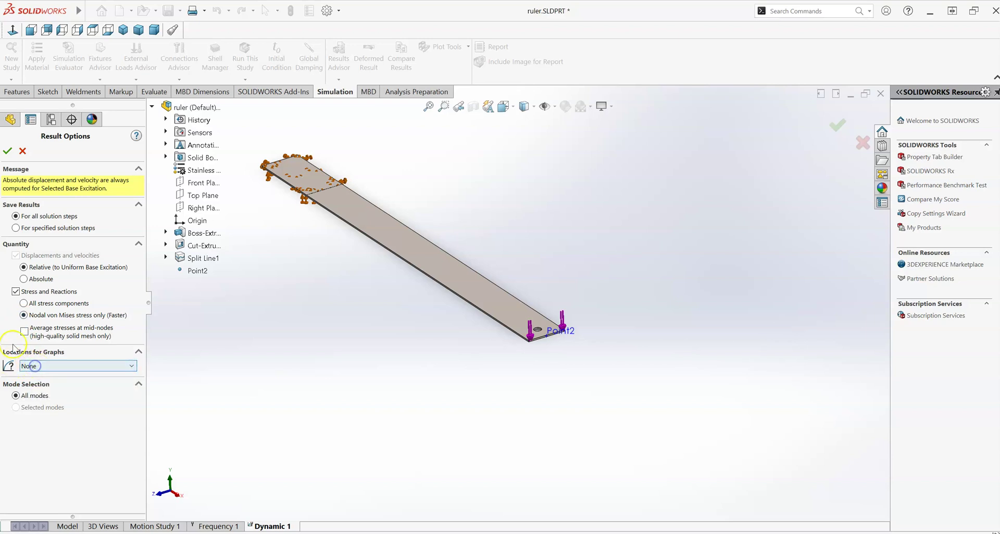
pyautogui.click(31, 367)
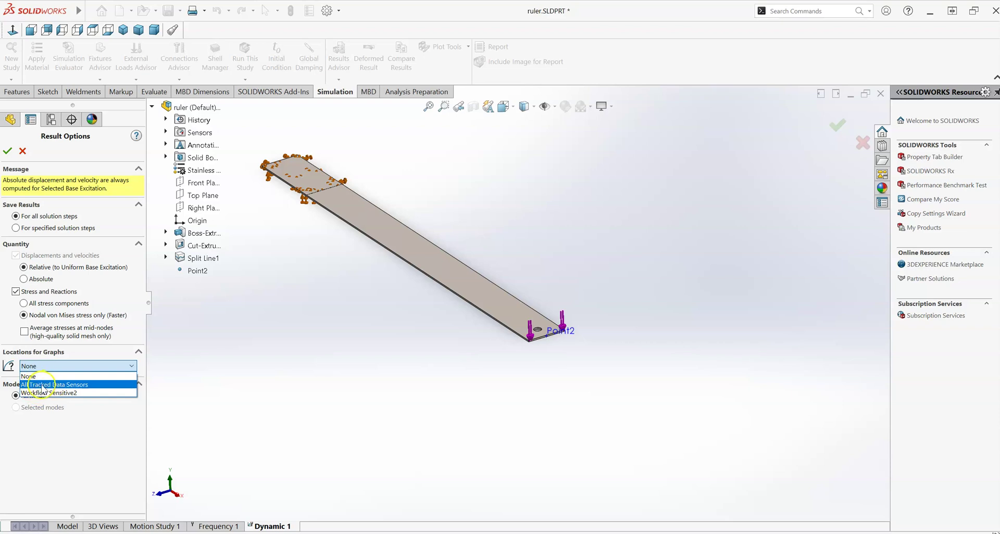
pyautogui.click(46, 385)
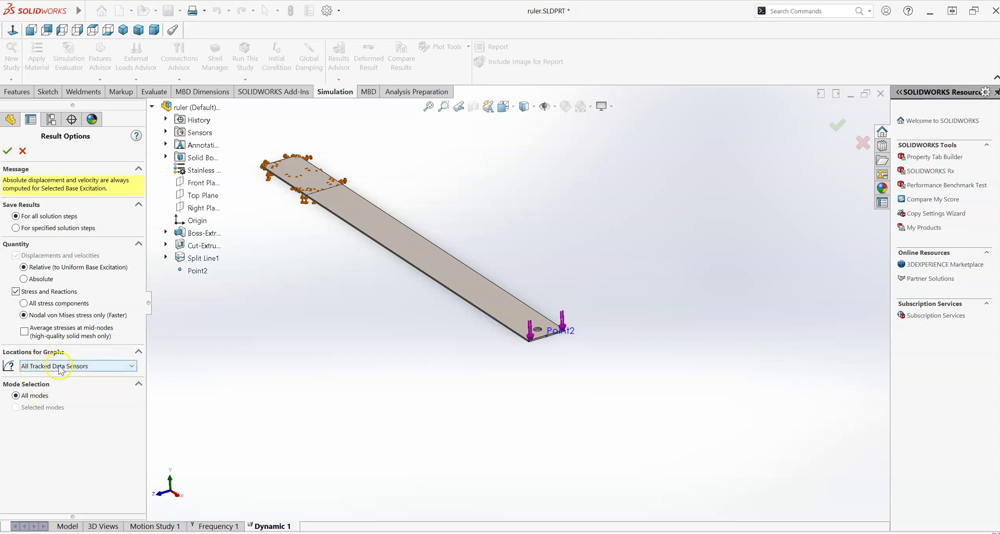
pyautogui.scroll(-3, 551, 330)
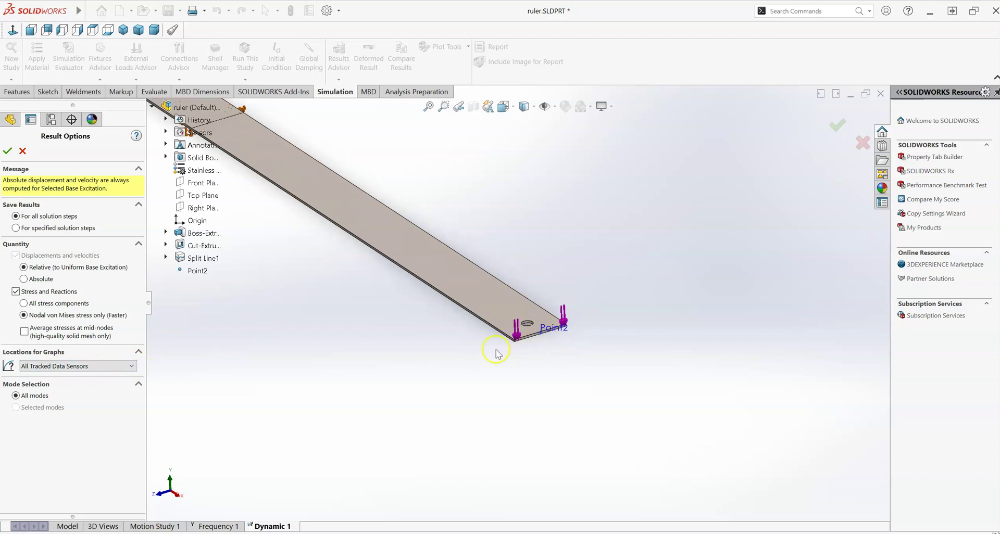
pyautogui.click(37, 366)
pyautogui.click(38, 367)
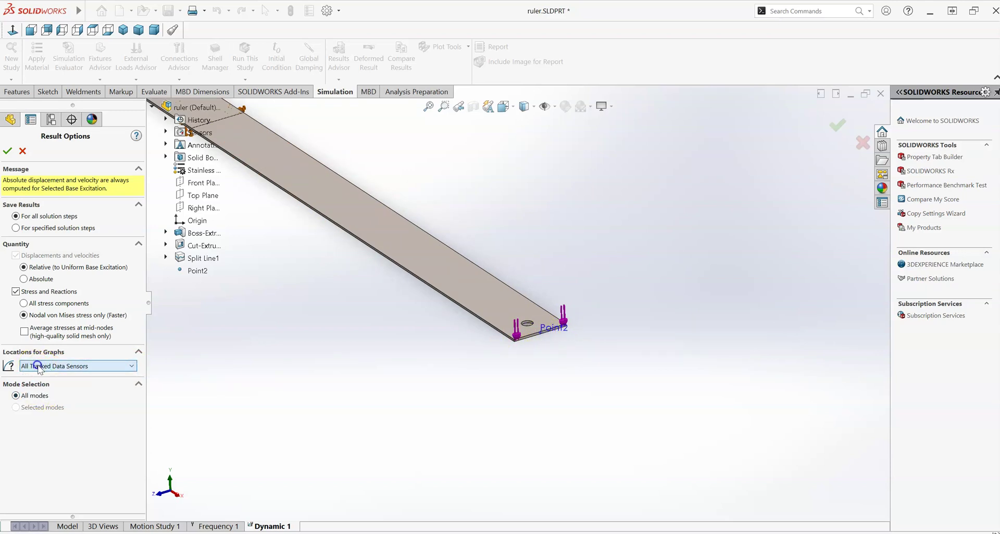
pyautogui.click(8, 151)
pyautogui.middleClick(179, 341)
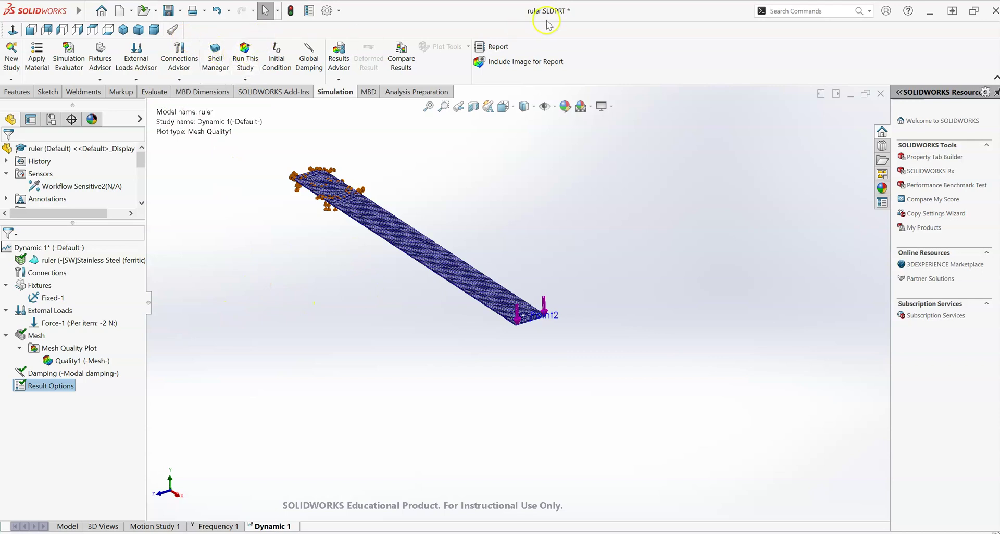
pyautogui.click(168, 12)
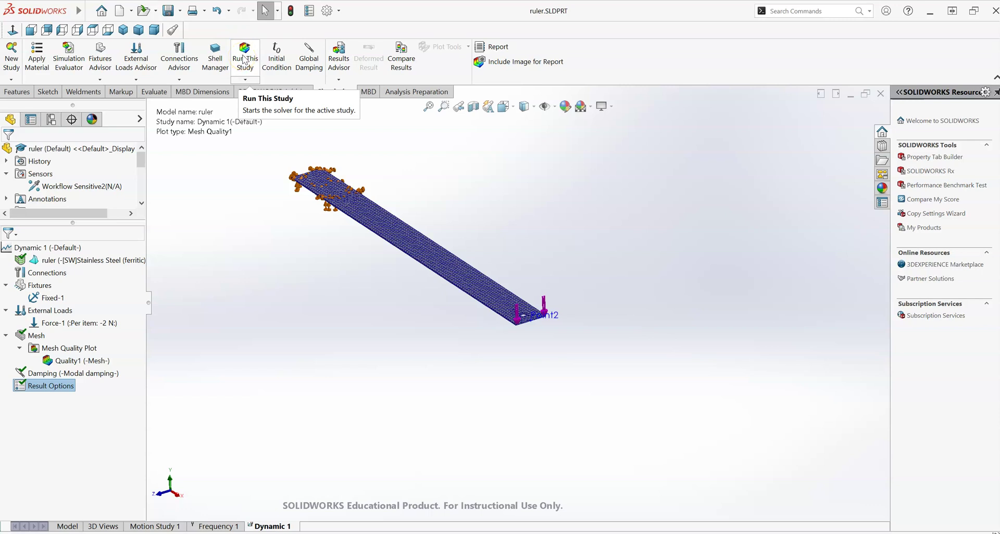
# - Run Dynamic 1, expanding the solver progress window and moving it higher while the 200 steps solve
pyautogui.click(244, 60)
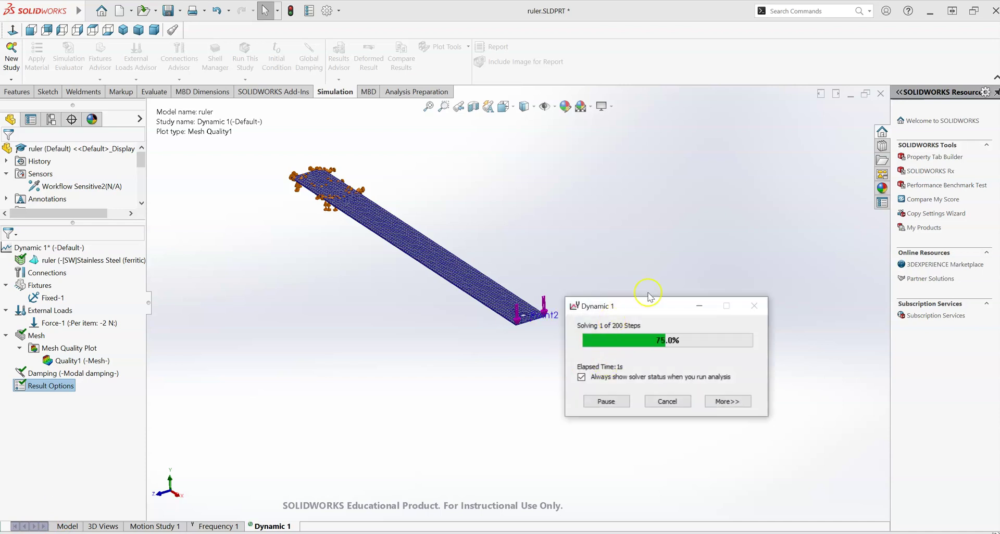
pyautogui.click(663, 300)
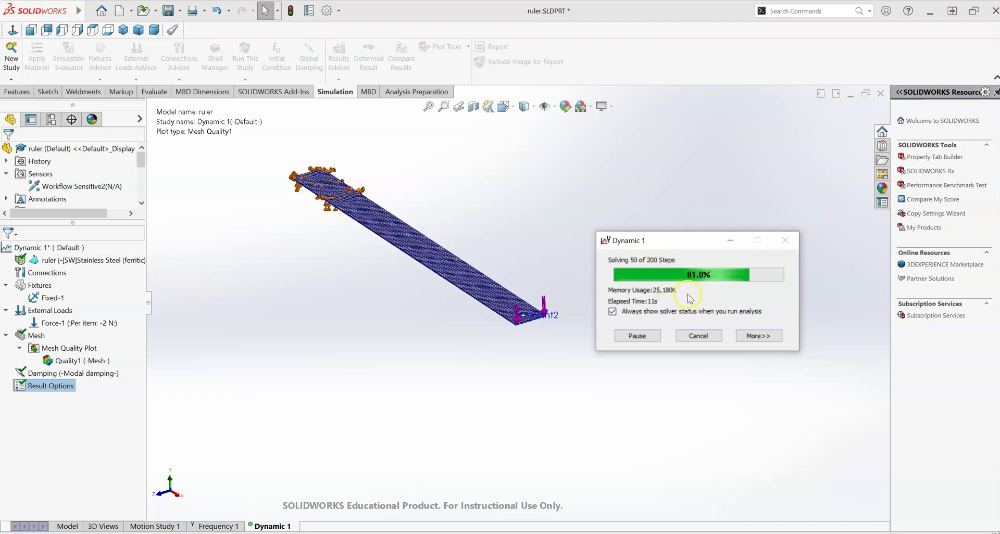
pyautogui.click(760, 336)
pyautogui.moveTo(662, 240); pyautogui.dragTo(725, 106)
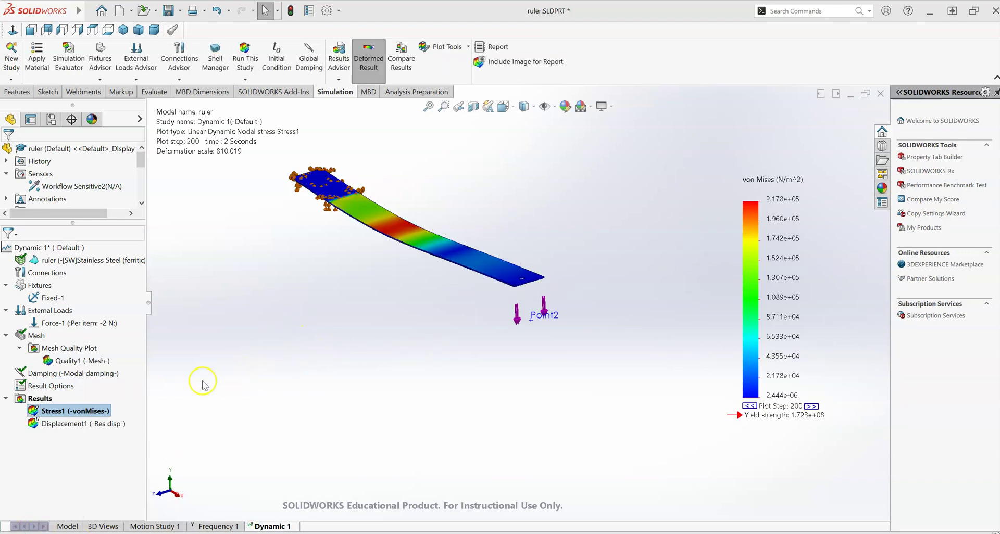
# - Display Displacement1 on the ruler and step the plot back to step 196 at 1.96 s
pyautogui.doubleClick(48, 426)
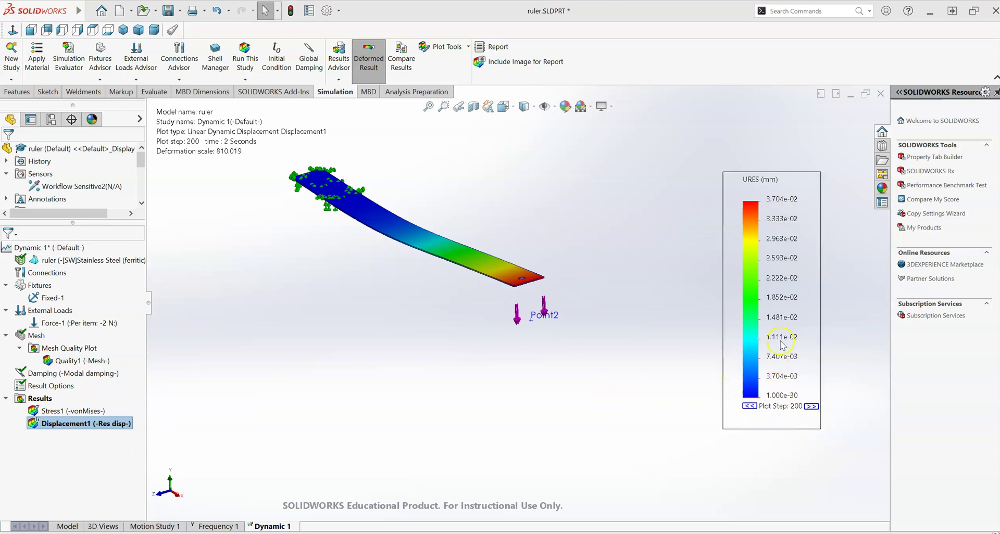
pyautogui.click(750, 406)
pyautogui.click(750, 407)
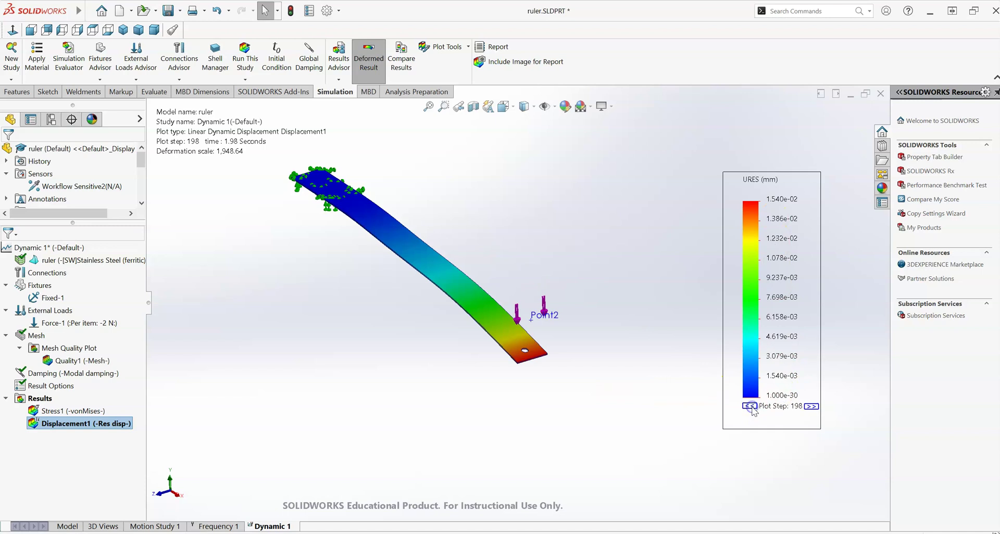
pyautogui.click(811, 406)
pyautogui.click(750, 406)
pyautogui.click(750, 406)
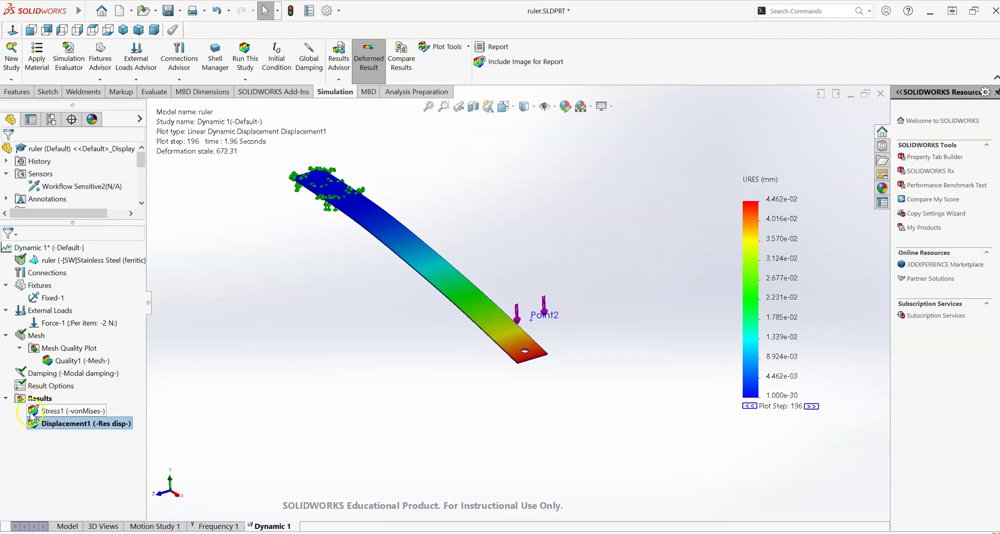
# - Start a response graph definition from Results and choose the quantity to plot against time
pyautogui.rightClick(42, 400)
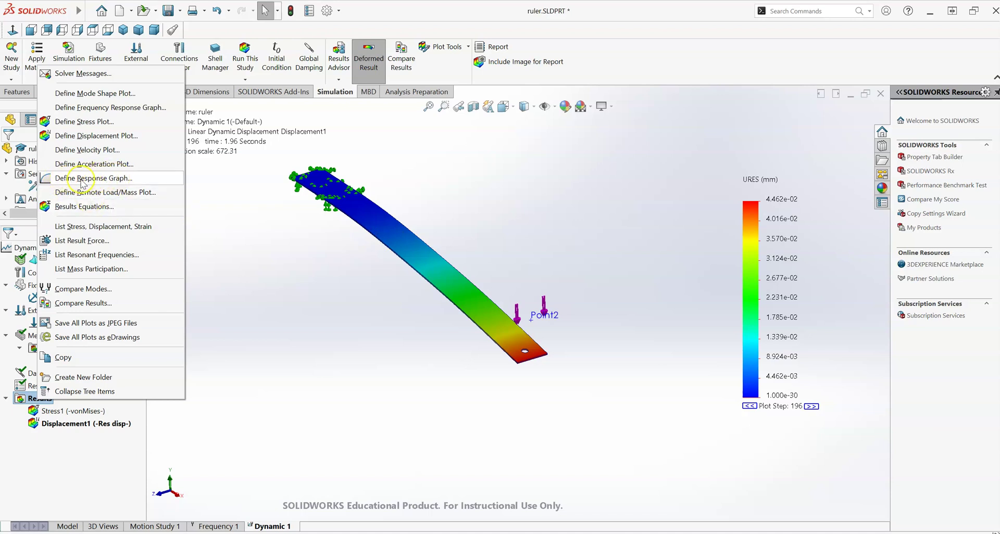
pyautogui.click(81, 178)
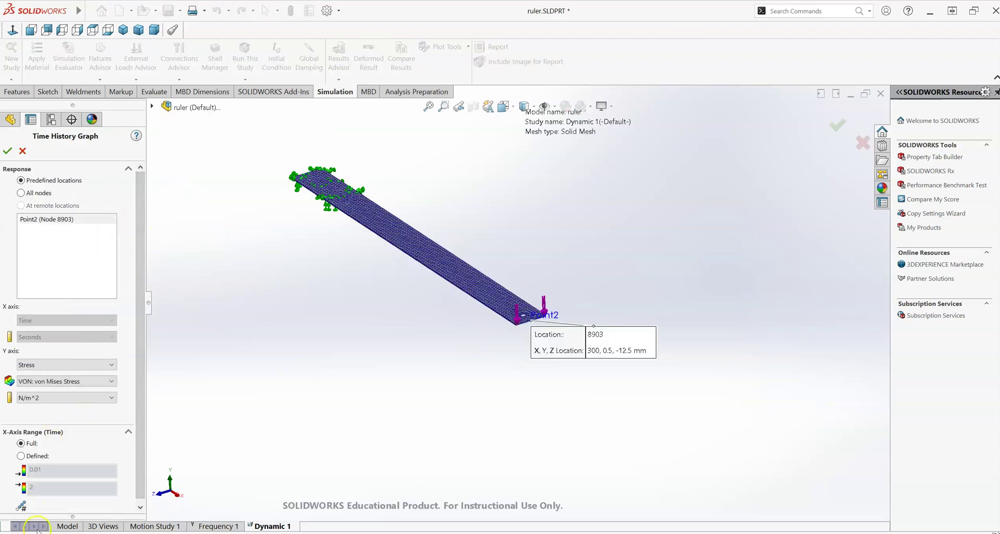
pyautogui.click(41, 368)
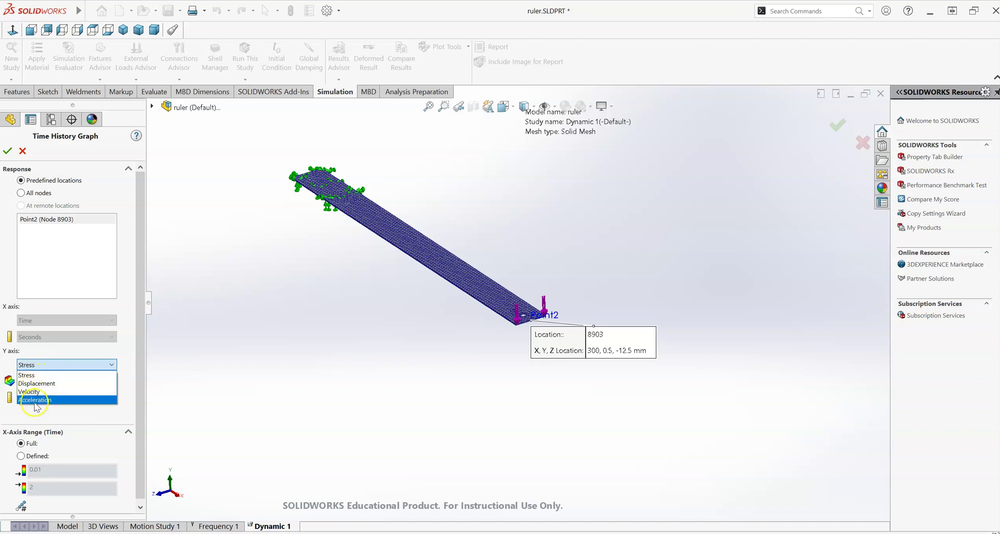
pyautogui.click(57, 417)
pyautogui.scroll(-1, 24, 450)
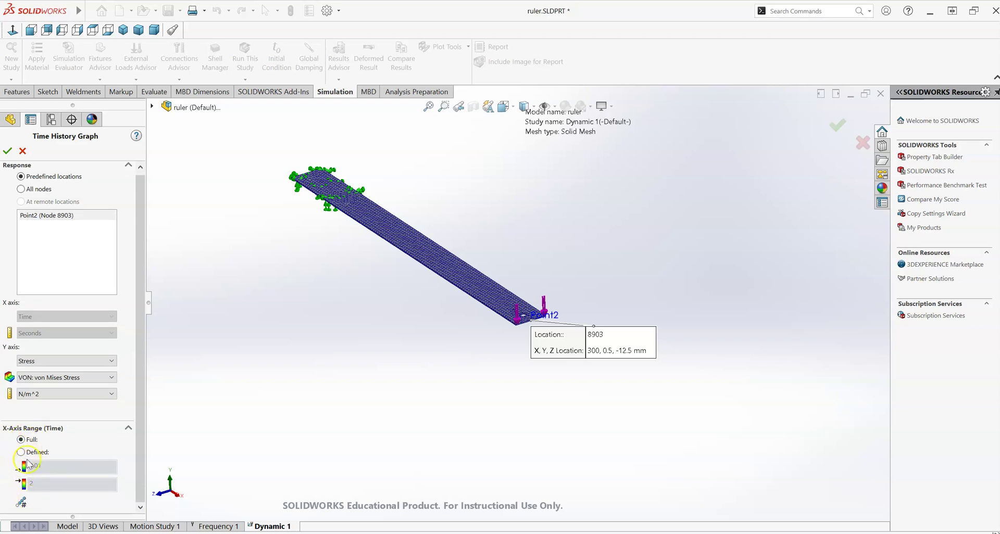
pyautogui.click(38, 362)
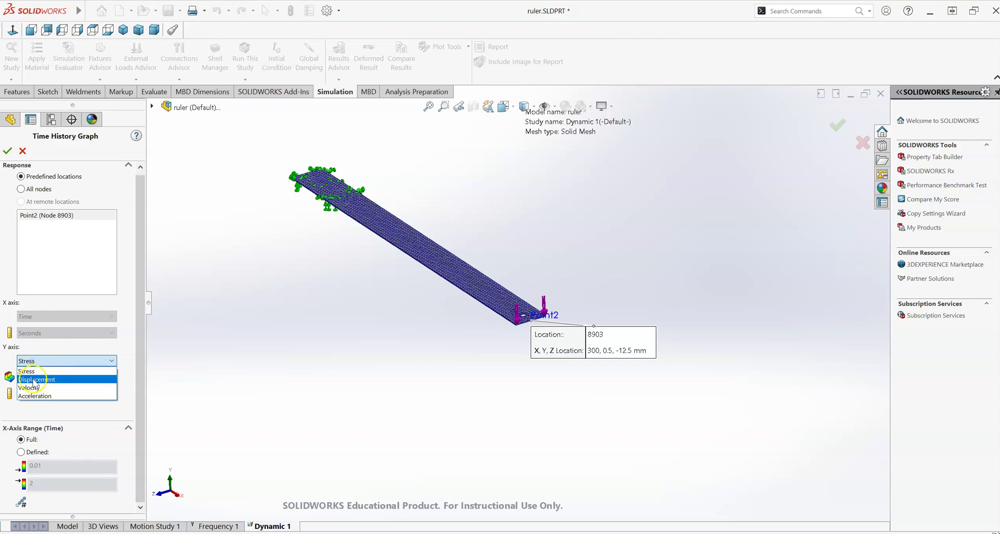
pyautogui.click(35, 379)
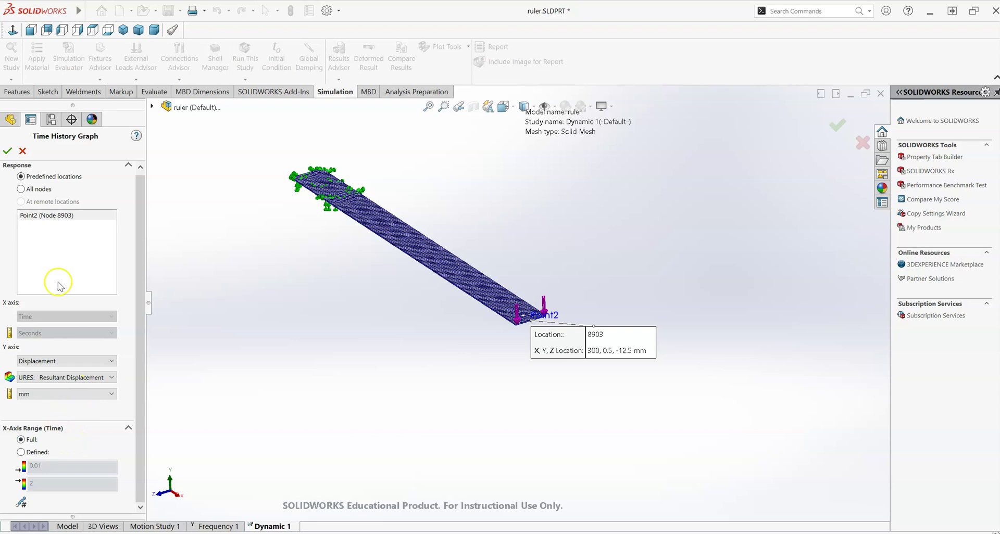
# - Select Point2 (Node 8903) as the response location and confirm, which returns Result not available
pyautogui.click(33, 189)
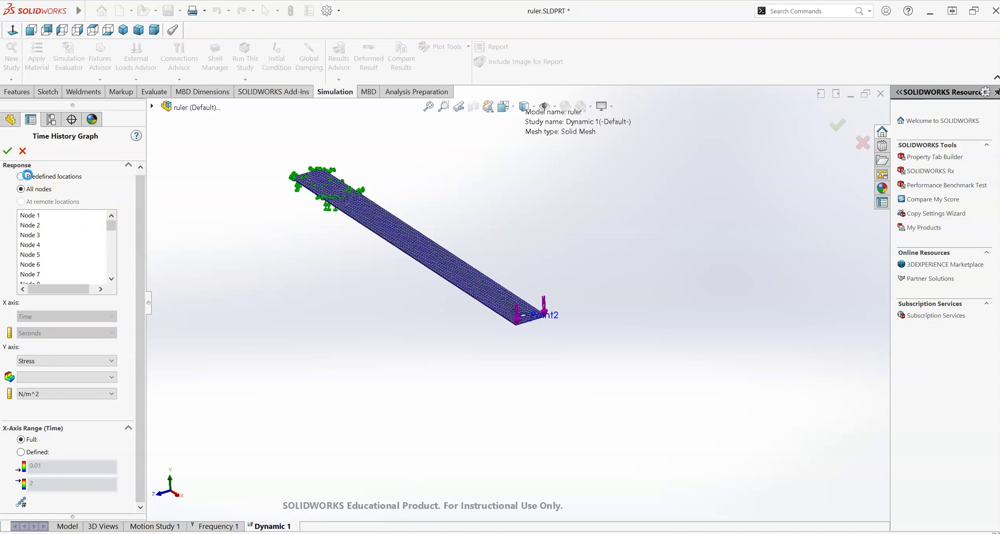
pyautogui.click(27, 176)
pyautogui.click(25, 217)
pyautogui.scroll(-5, 557, 294)
pyautogui.scroll(-4, 556, 294)
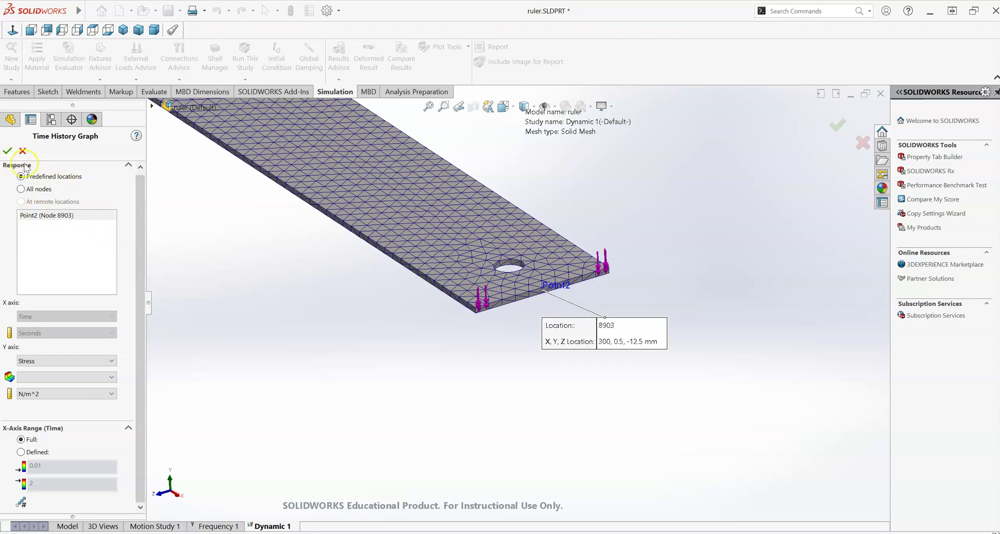
pyautogui.click(7, 151)
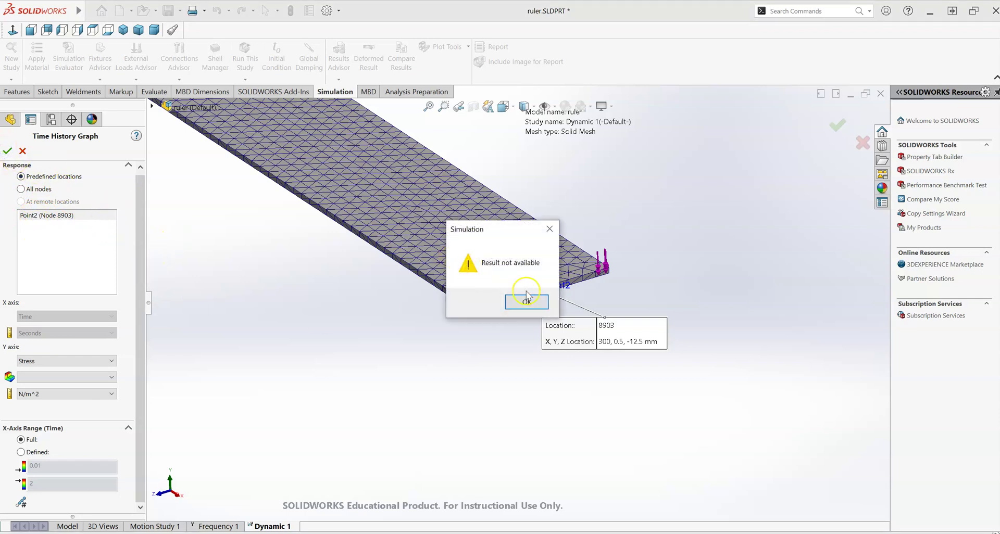
# - Dismiss the warning and plot a Displacement time history graph at Point2 (Node 8903)
pyautogui.click(527, 301)
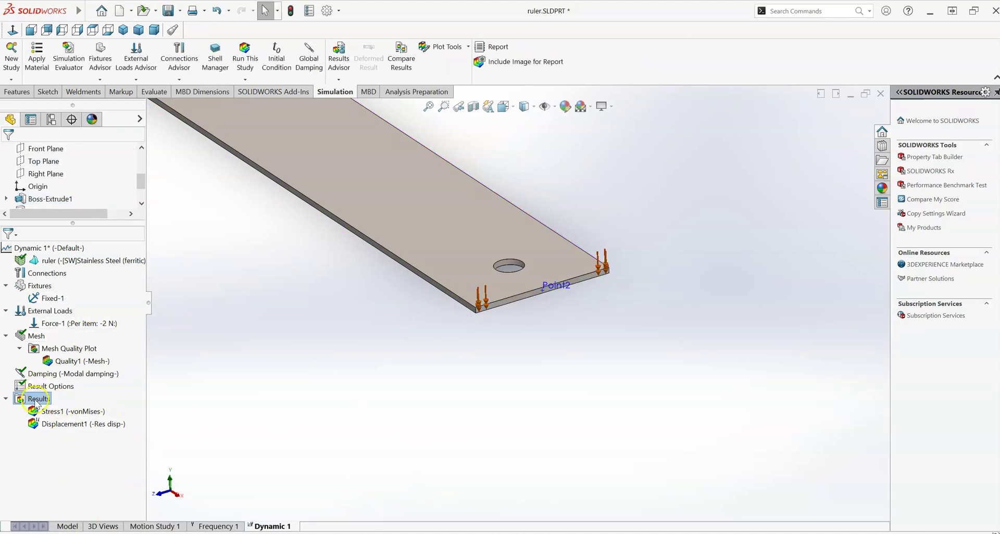
pyautogui.rightClick(37, 401)
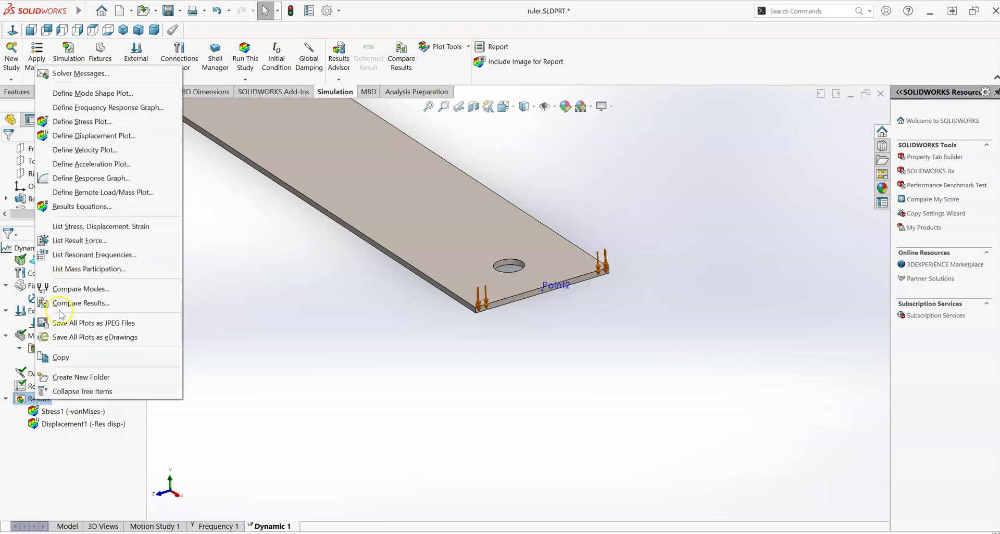
pyautogui.click(73, 178)
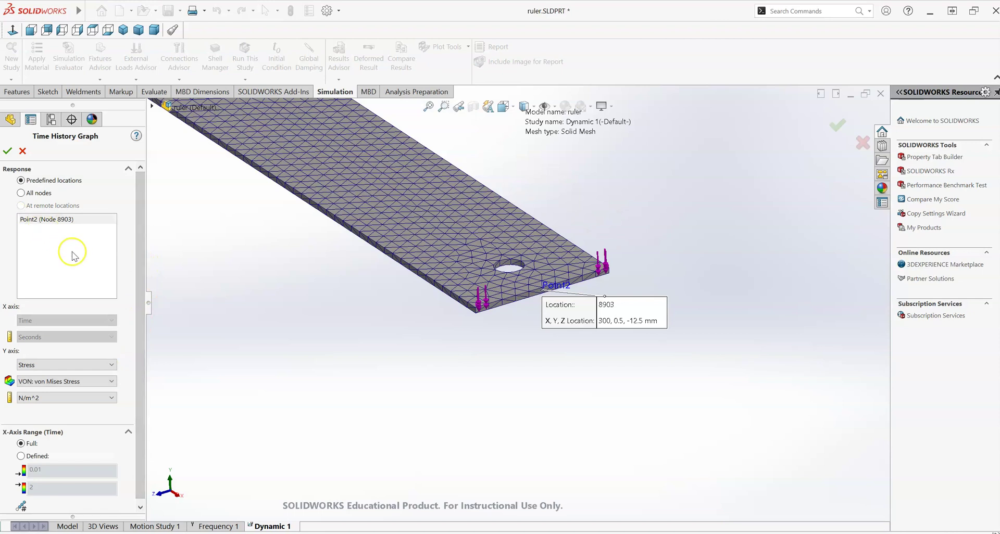
pyautogui.click(31, 220)
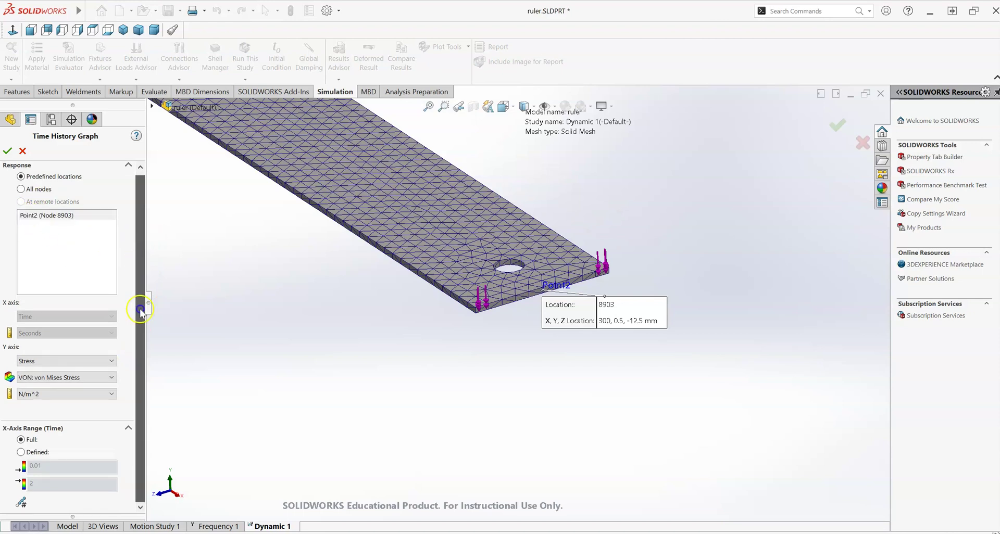
pyautogui.click(33, 361)
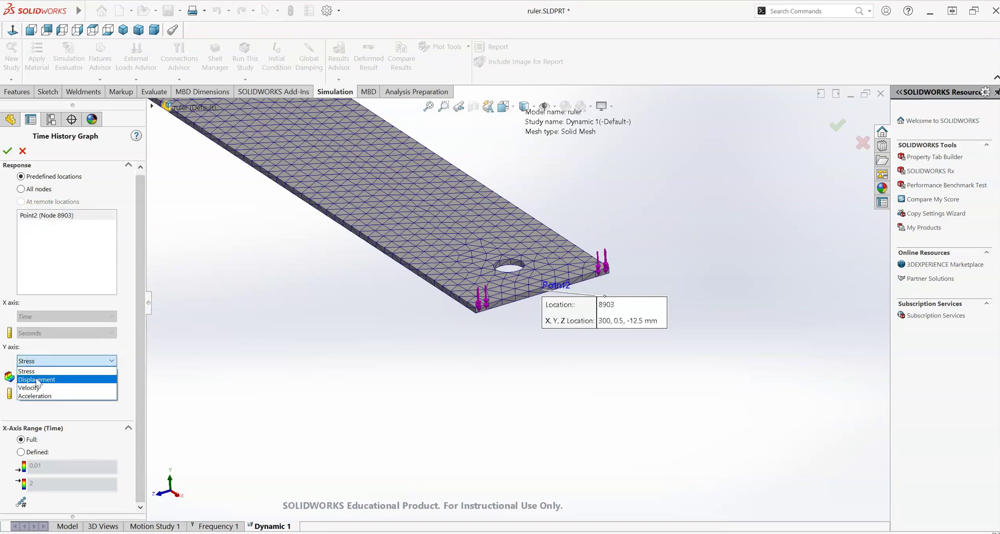
pyautogui.click(37, 380)
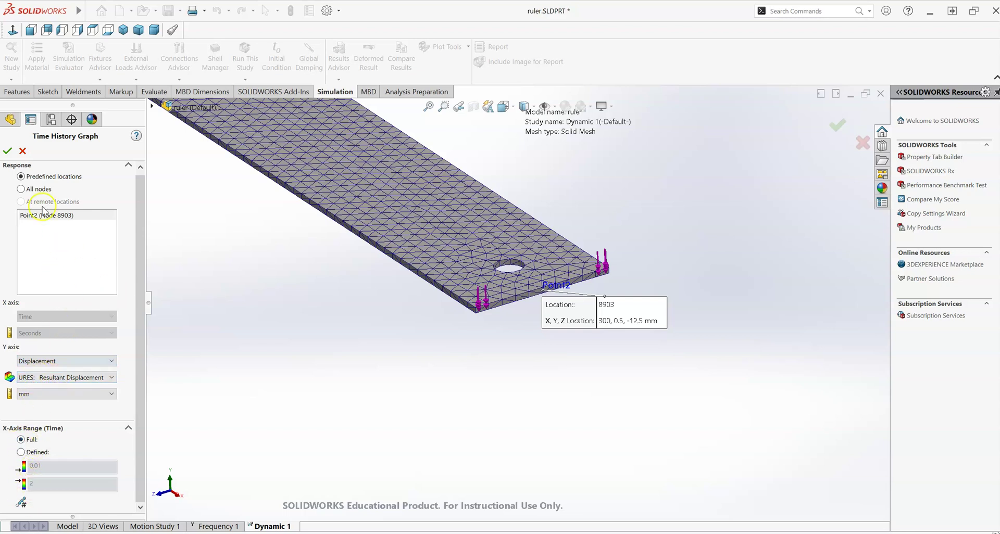
pyautogui.click(8, 151)
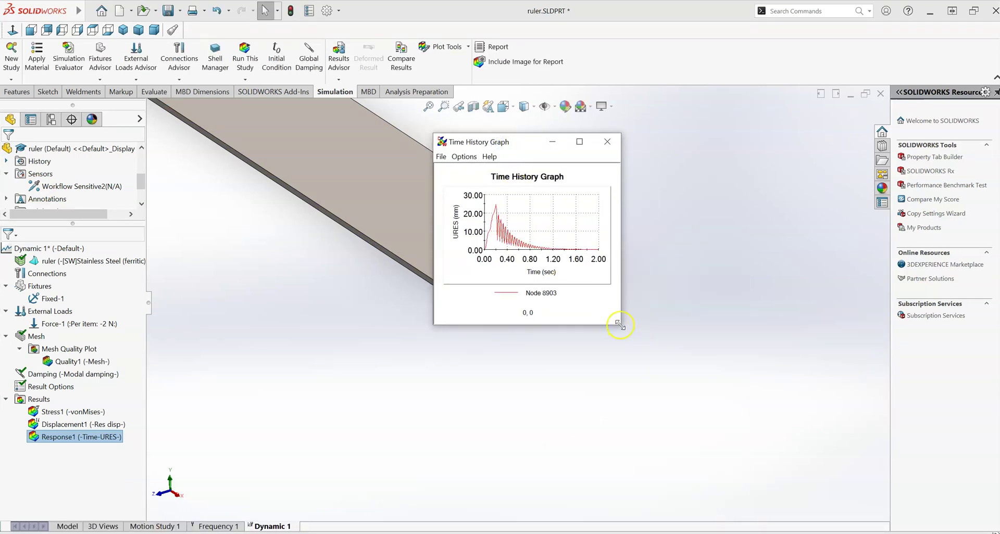
# - Enlarge the time history graph and read the curve values near 0.23 seconds
pyautogui.moveTo(620, 325); pyautogui.dragTo(920, 494)
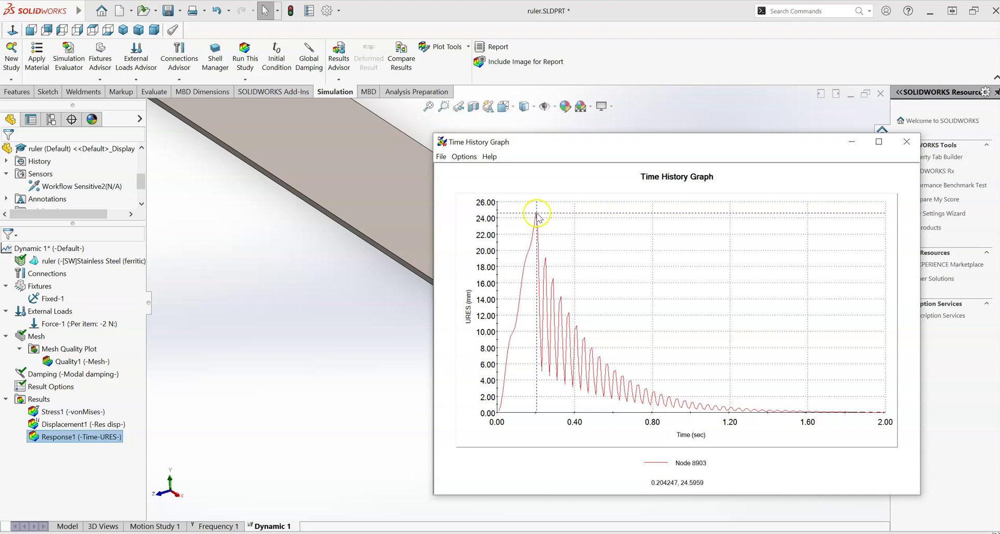
pyautogui.click(543, 339)
pyautogui.moveTo(584, 348); pyautogui.dragTo(615, 159)
# - Move the graph up and left, read the first-peak displacement, and choose File > Save As
pyautogui.moveTo(701, 147); pyautogui.dragTo(515, 107)
pyautogui.moveTo(365, 172); pyautogui.dragTo(286, 131)
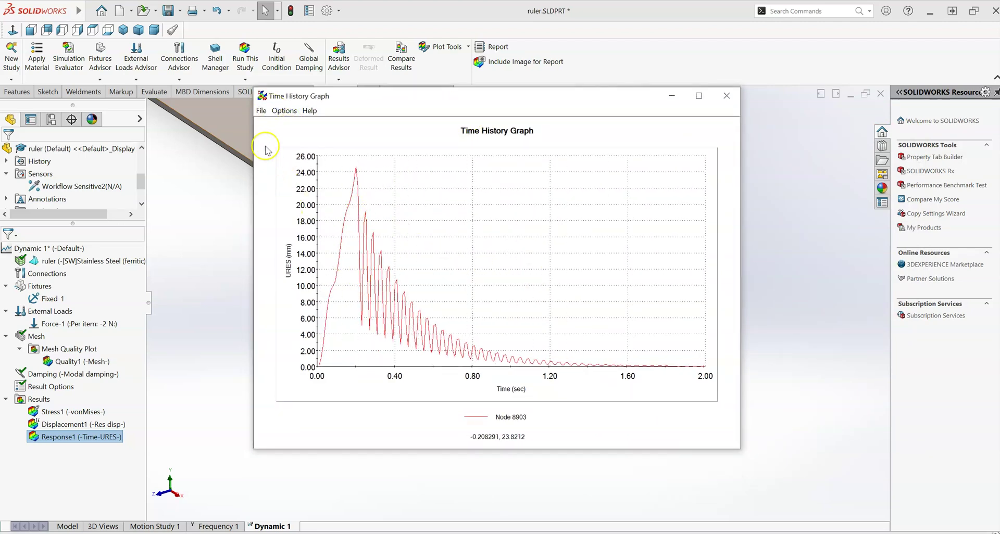
pyautogui.click(261, 111)
pyautogui.click(277, 125)
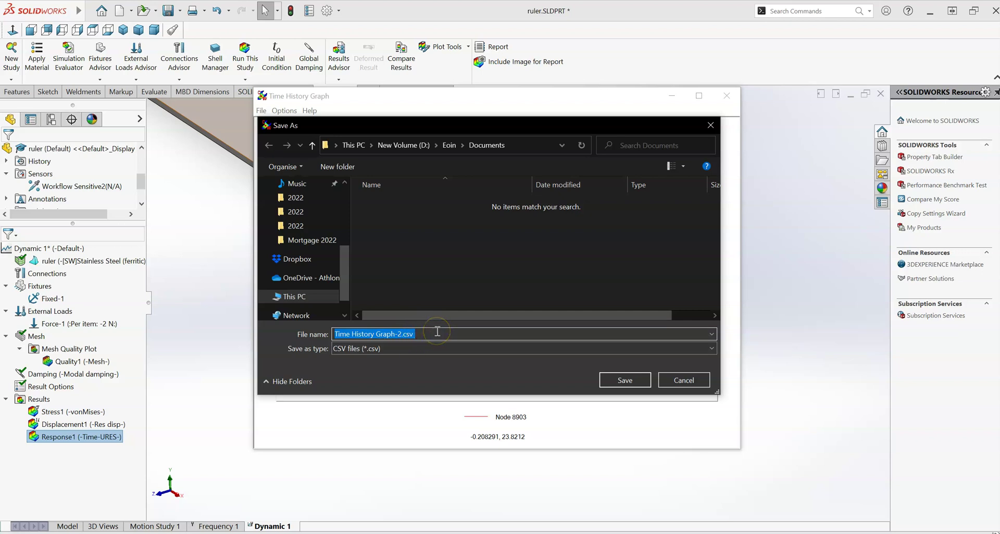
# - Save the graph data as CSV file Time History Graph-2.csv, then return to the ruler model
pyautogui.click(418, 337)
pyautogui.click(492, 348)
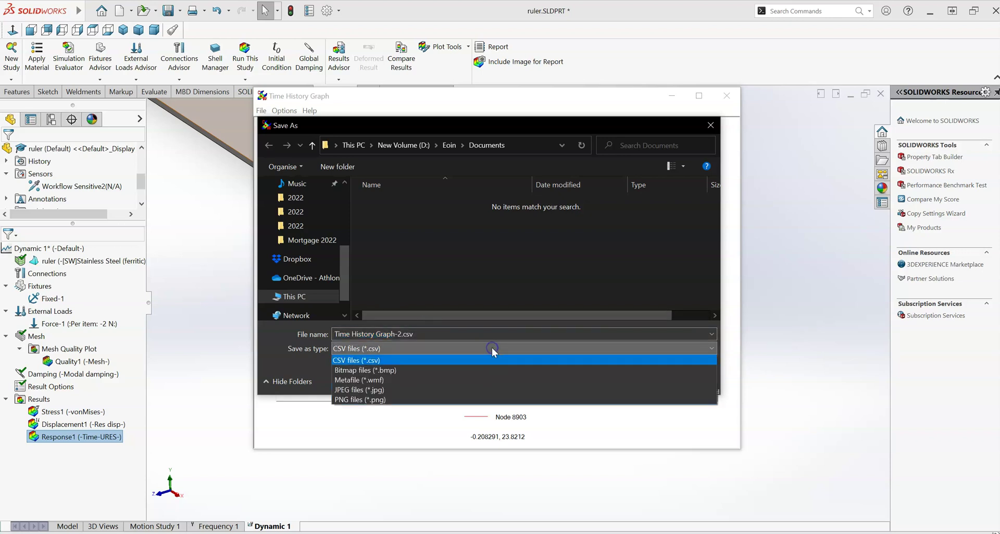
pyautogui.click(399, 344)
pyautogui.click(586, 378)
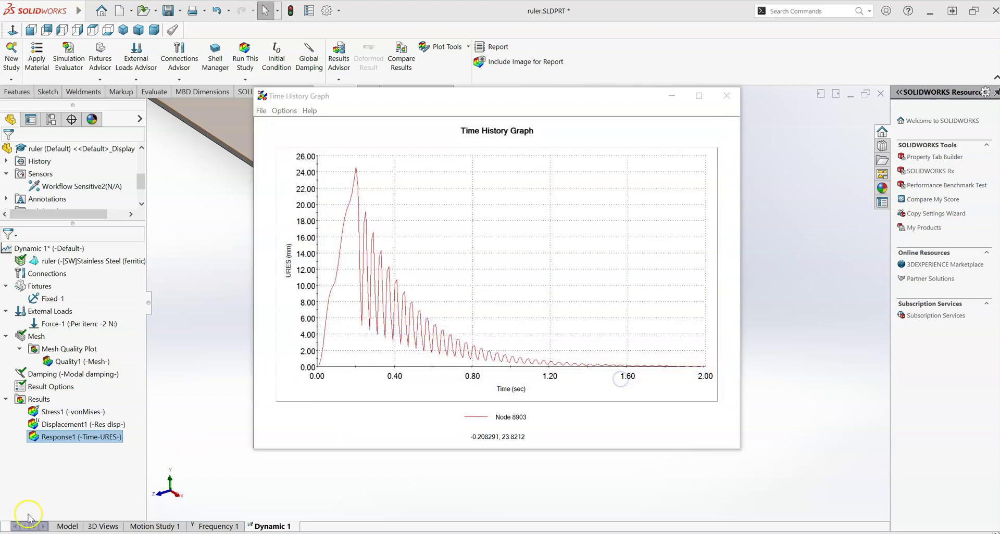
pyautogui.click(28, 518)
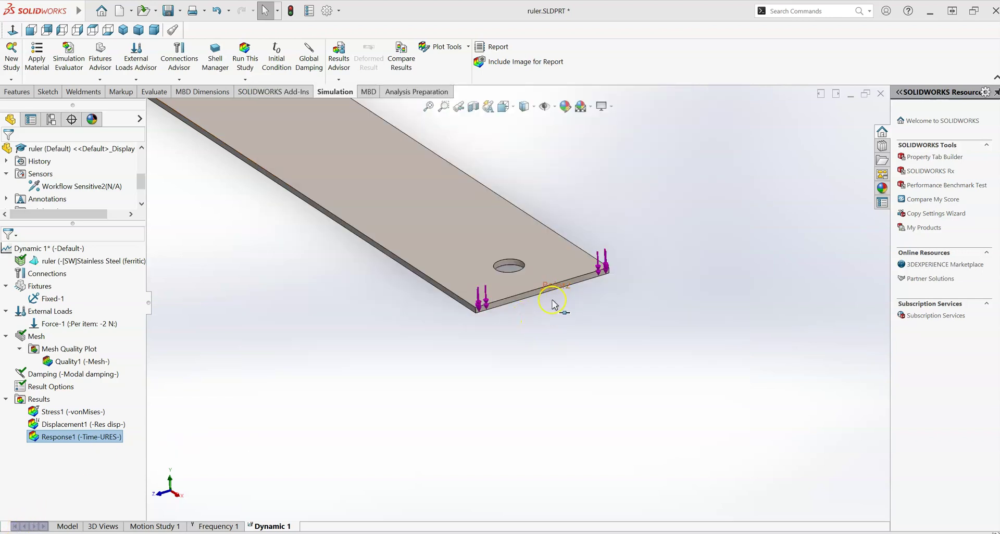